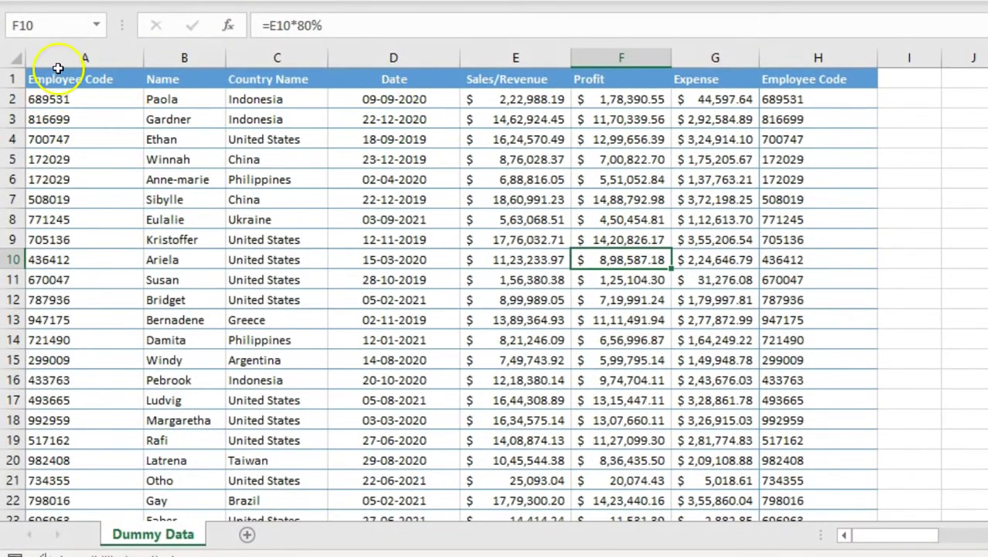
Examine the header row and the entries of row 39 from the Country Name to the second Employee Code column.
left_click_drag(37, 78, 800, 87)
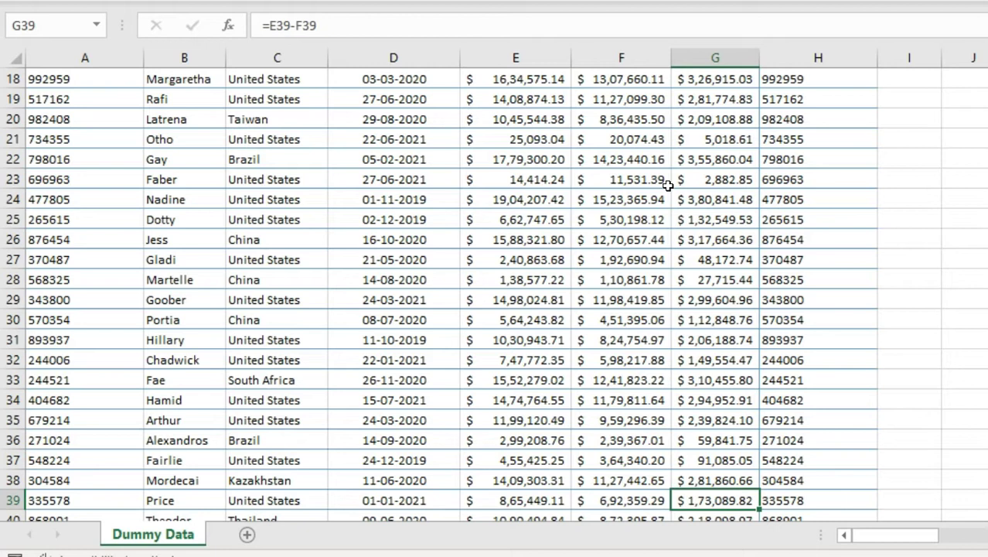
key("Left")
key("Left")
key("Left")
key("Left")
key("Right")
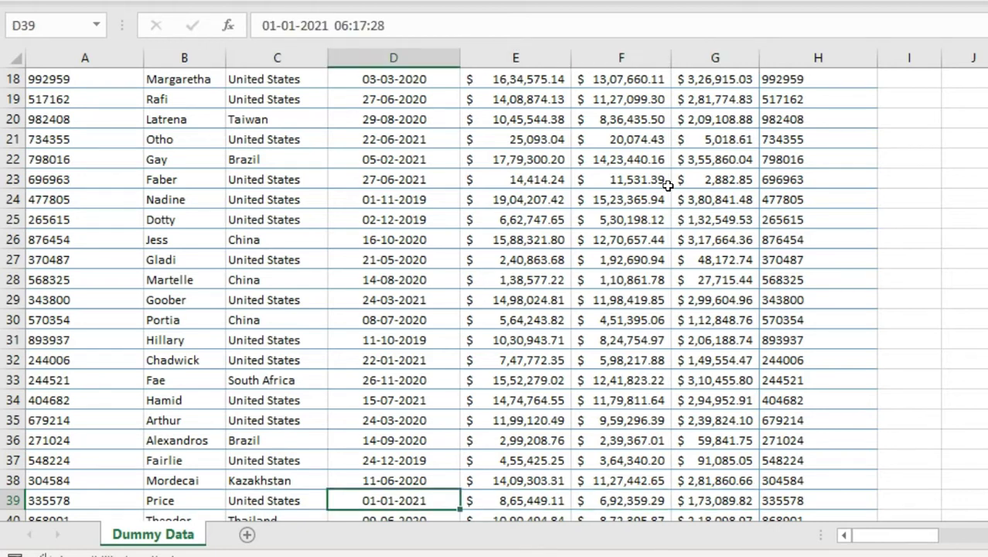
key("Right")
key("Right")
key("Right")
key("Right")
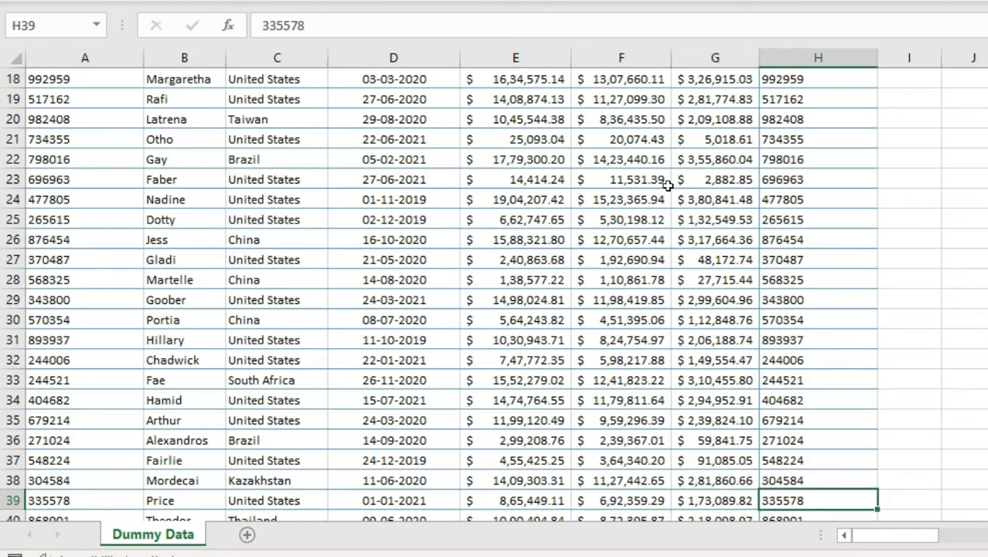
key("Left")
key("Left")
key("Left")
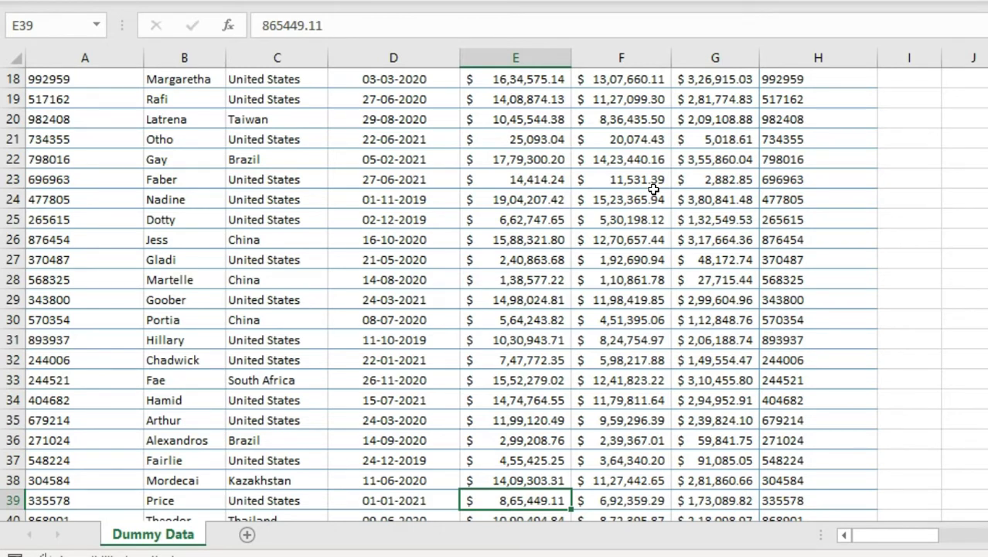
Freeze the top row of the Dummy Data sheet.
key("ctrl+Up")
key("ctrl+Left")
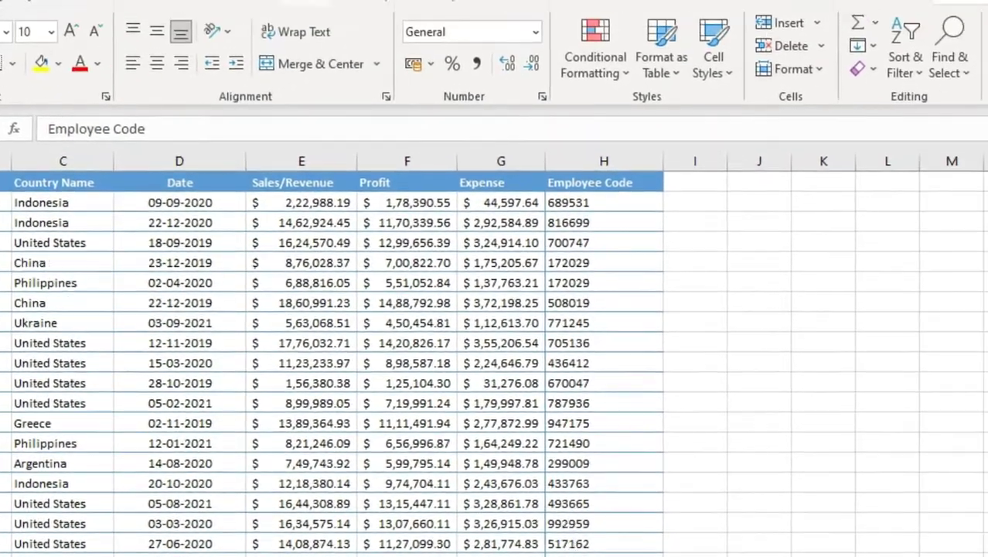
left_click(198, 40)
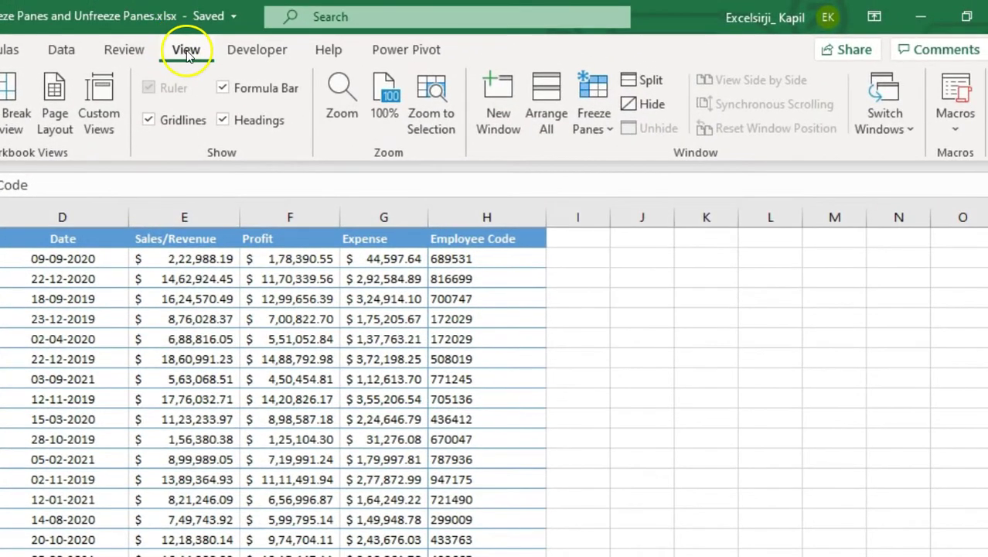
left_click(602, 128)
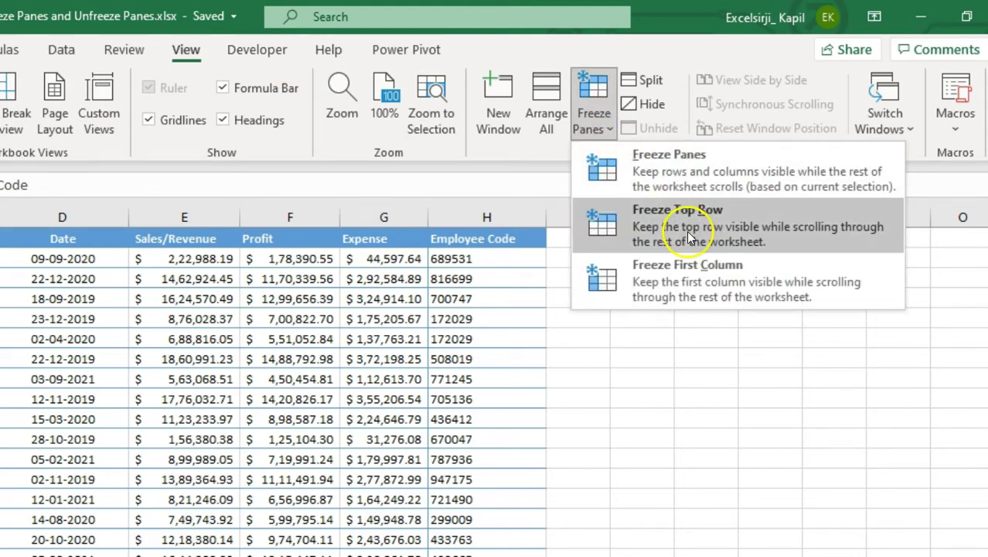
left_click(718, 225)
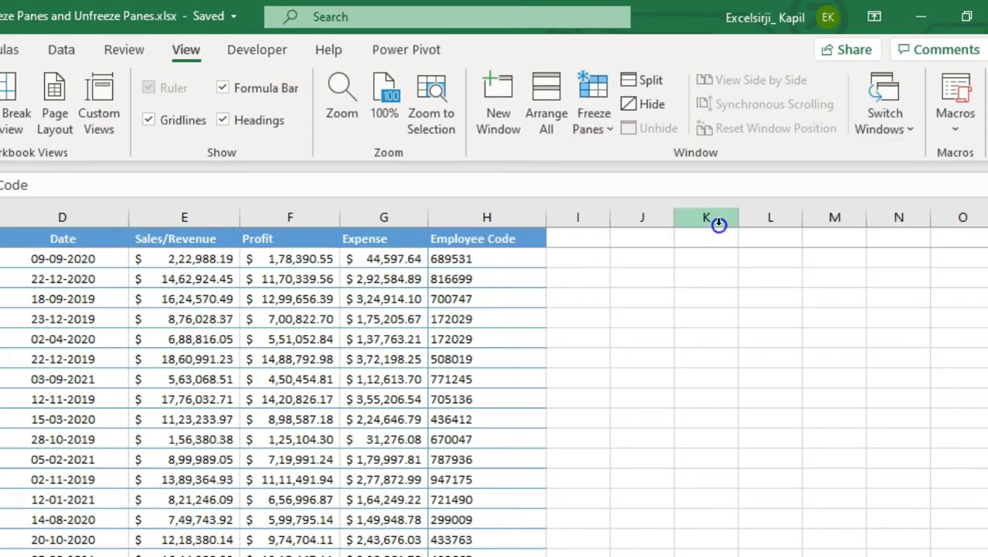
Check the frozen header row while moving down the Country Name column from C2 to C48.
left_click(417, 377)
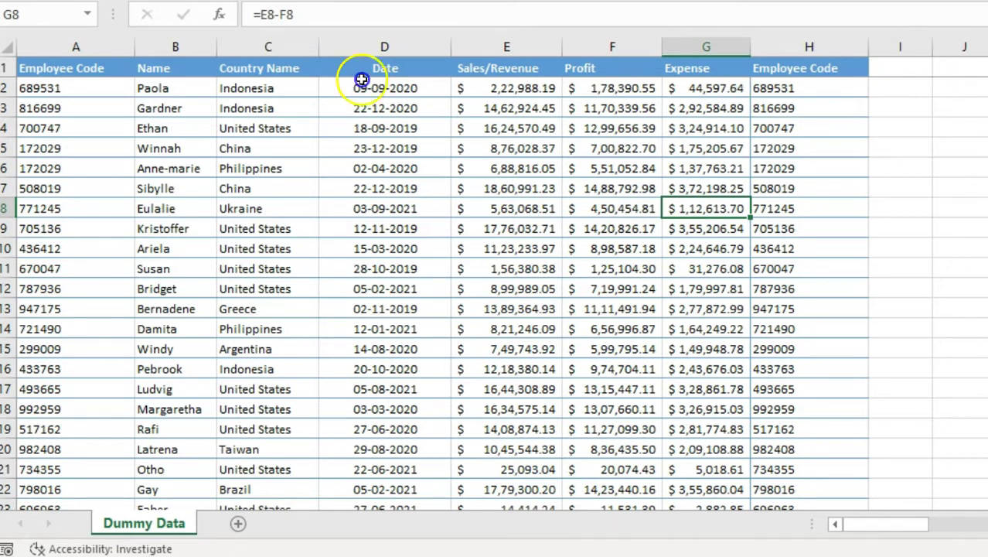
left_click(238, 84)
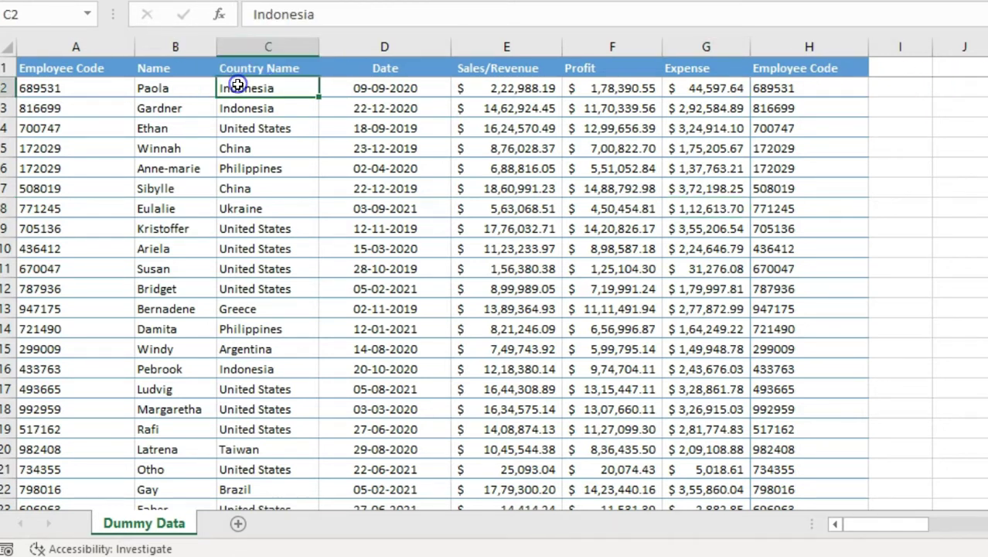
key("Down")
key("Down")
key("Down")
key("Down")
key("Down")
key("Down")
key("Down")
key("Down")
key("Down")
key("Down")
key("Down")
key("Down")
key("Down")
key("Down")
key("Down")
key("Down")
key("Down")
key("Down")
key("Down")
key("Down")
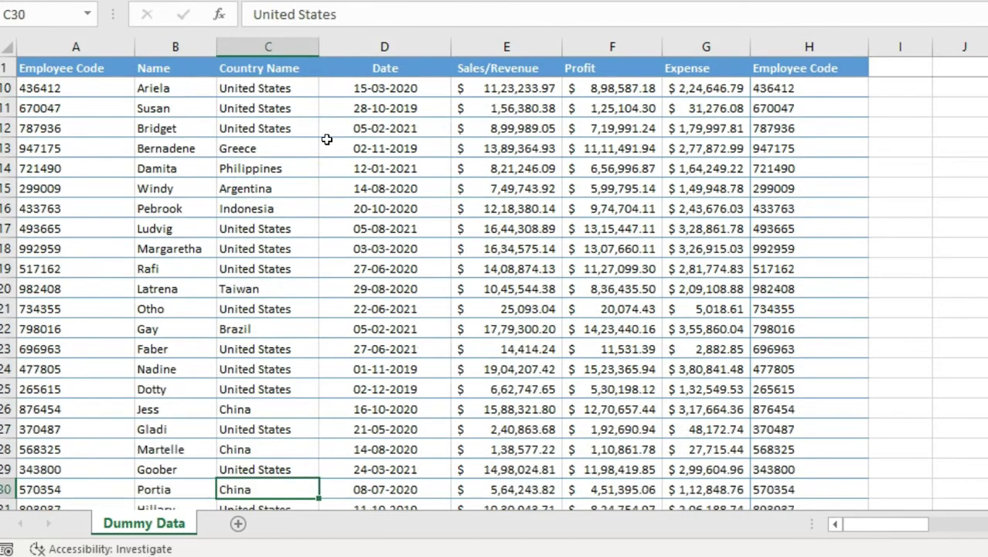
key("Down")
key("Down")
key("Down")
key("Down")
key("Down")
key("Down")
key("Down")
key("Down")
key("Down")
key("Down")
key("Down")
key("Down")
key("Down")
key("Down")
key("Down")
key("Down")
key("Down")
key("Down")
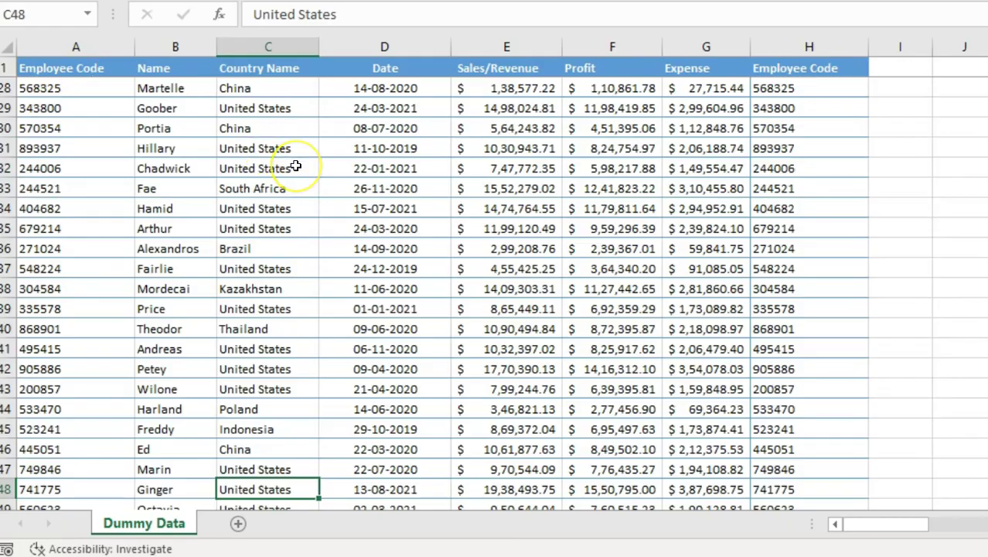
Return to cell C2 below the Country Name header and unfreeze the panes.
left_click(261, 68)
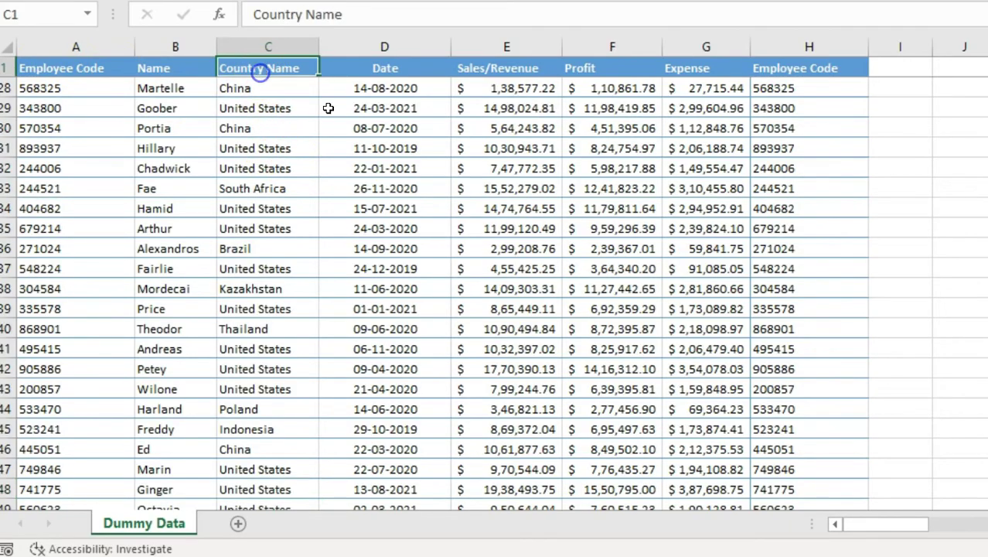
key("Down")
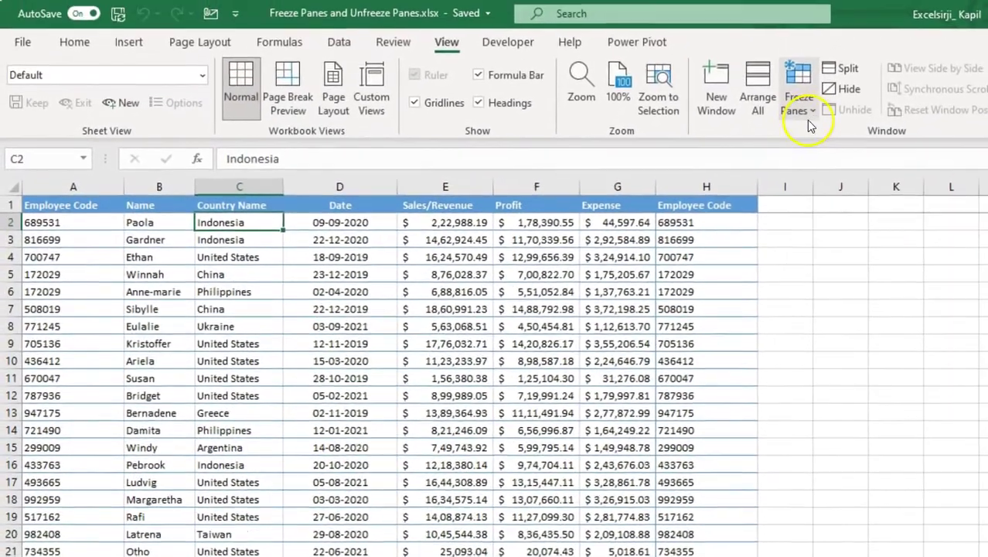
left_click(804, 114)
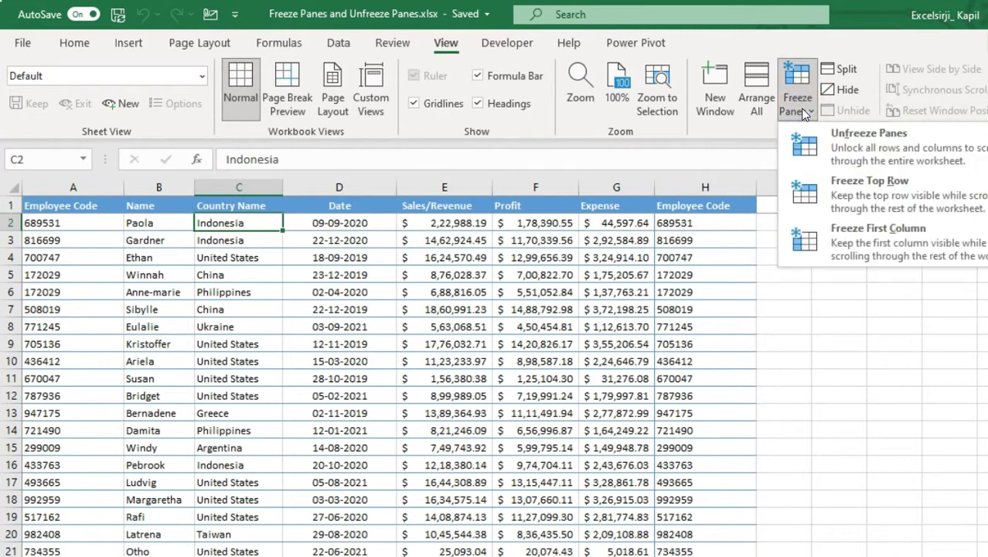
left_click(878, 149)
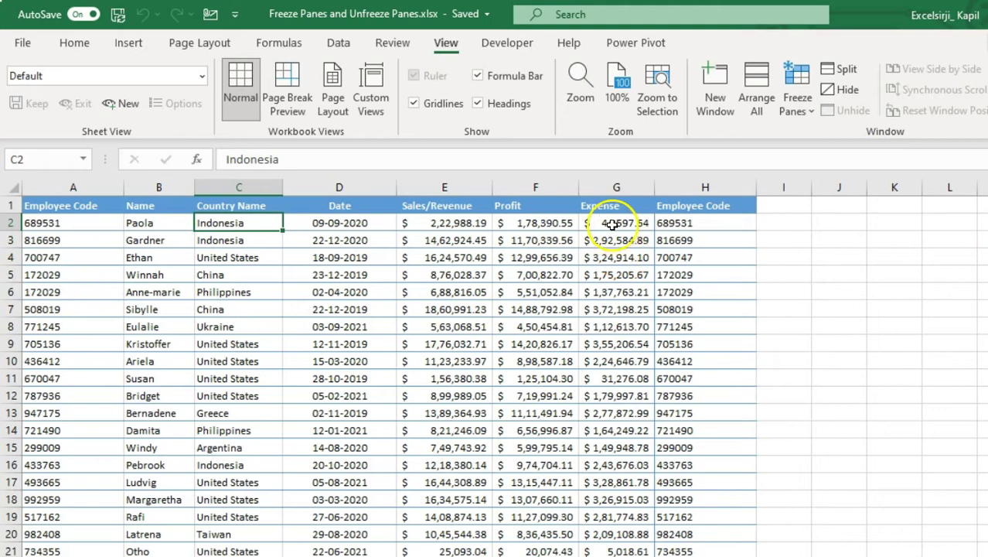
Check how the sheet scrolls without frozen panes while moving down the Expense column from G2.
left_click(646, 222)
key("Down")
key("Down")
key("Down")
key("Down")
key("Down")
key("Down")
key("Down")
key("Down")
key("Down")
key("Down")
key("Down")
key("Down")
key("Down")
key("Down")
key("Down")
key("Down")
key("Down")
key("Down")
key("Down")
key("Down")
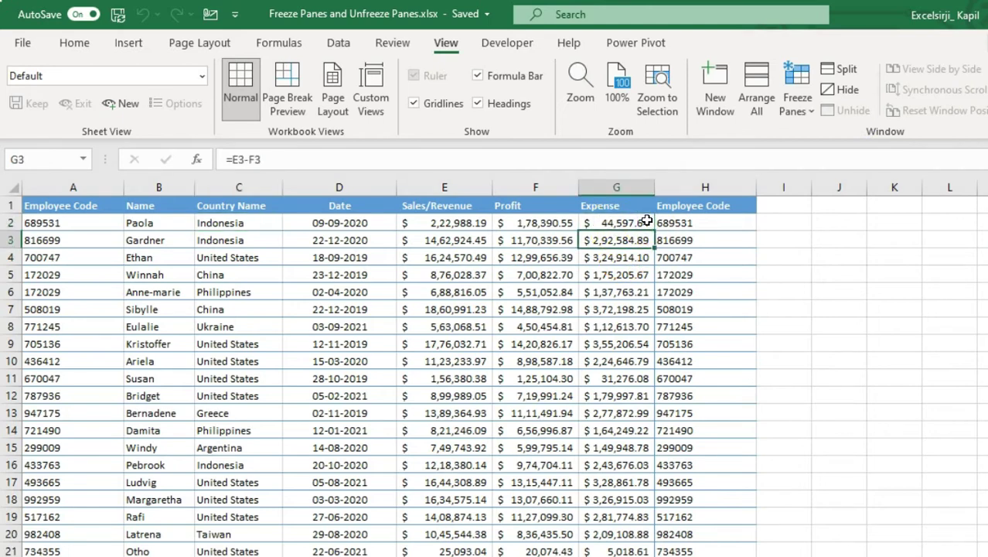
Return to the Expense header and freeze the first column of the sheet.
key("ctrl+Up")
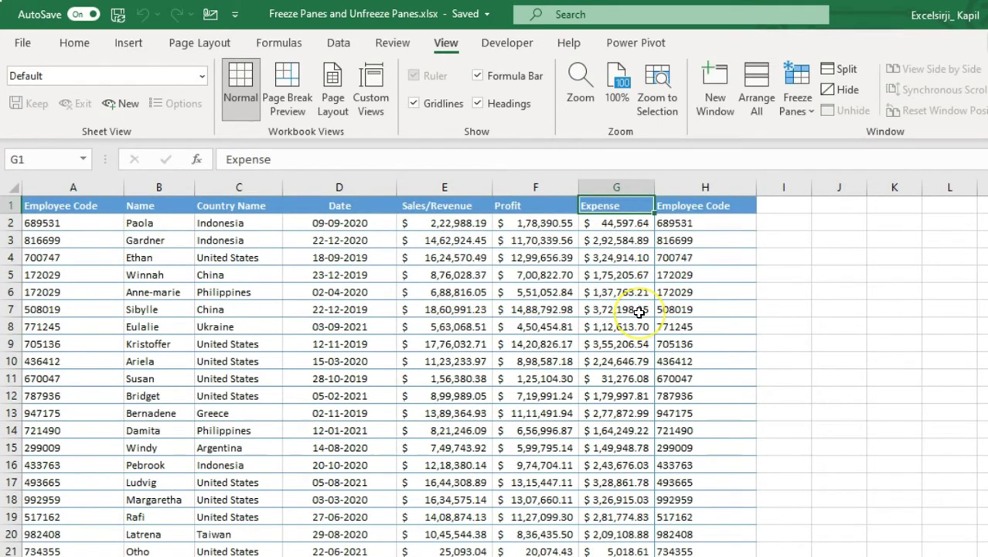
left_click(793, 116)
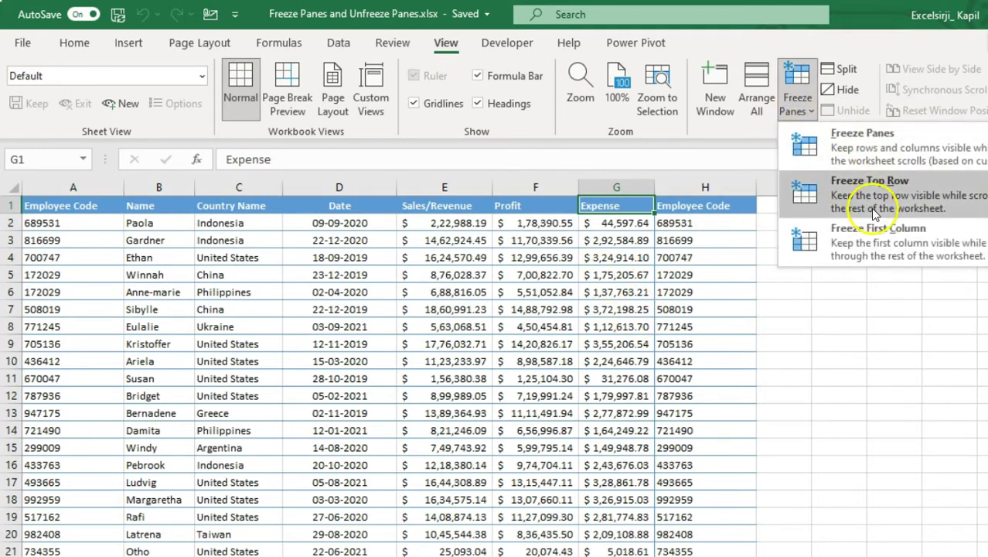
left_click(872, 247)
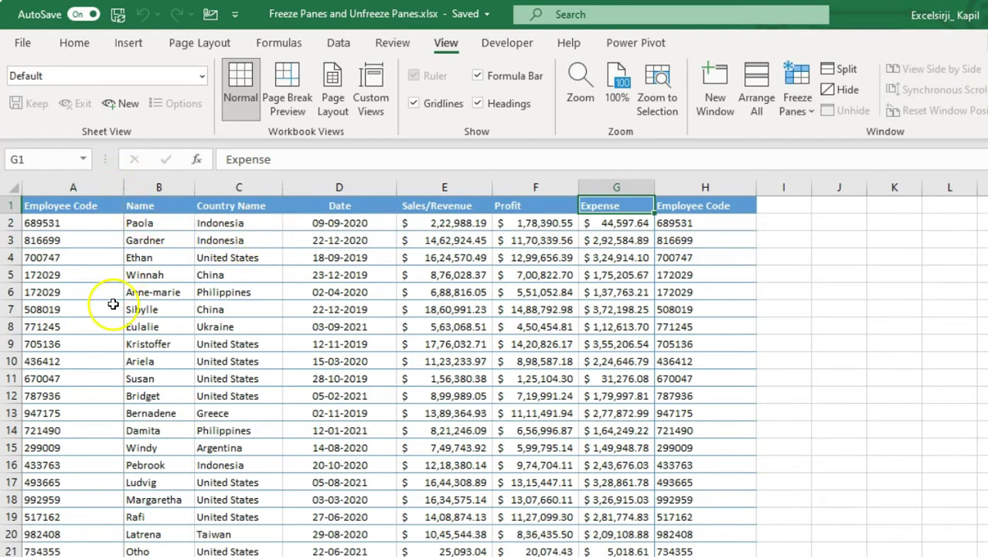
Check the frozen Employee Code column while moving across row 4 to column W, back to A4 and on to G4.
left_click(116, 259)
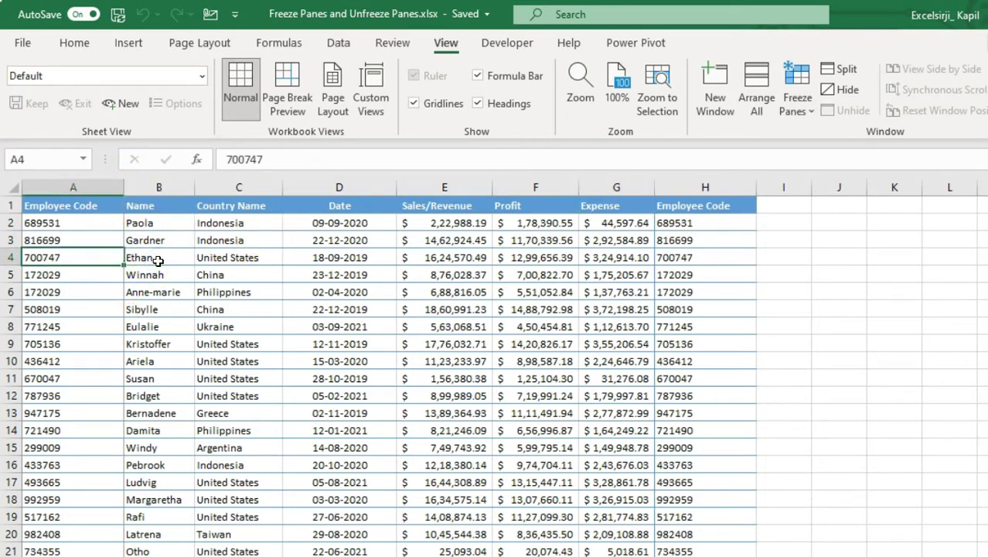
key("Right")
key("Right")
key("Right")
key("Right")
key("Right")
key("Right")
key("Right")
key("Right")
key("Right")
key("Right")
key("Right")
key("Right")
key("Right")
key("Right")
key("Right")
key("Right")
key("Right")
key("Right")
key("Right")
key("Right")
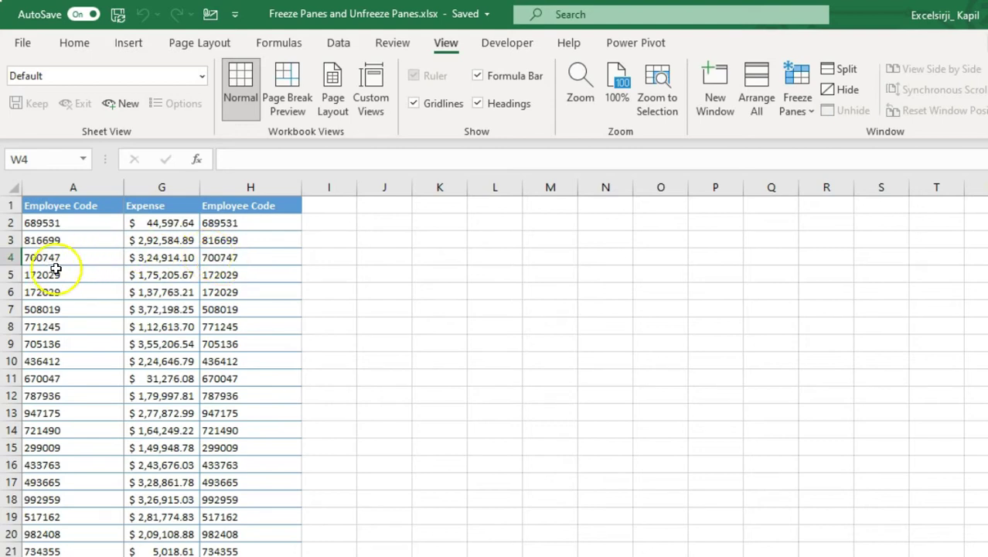
left_click(212, 258)
key("Left")
key("Left")
key("Left")
key("Left")
key("Left")
key("Left")
key("Left")
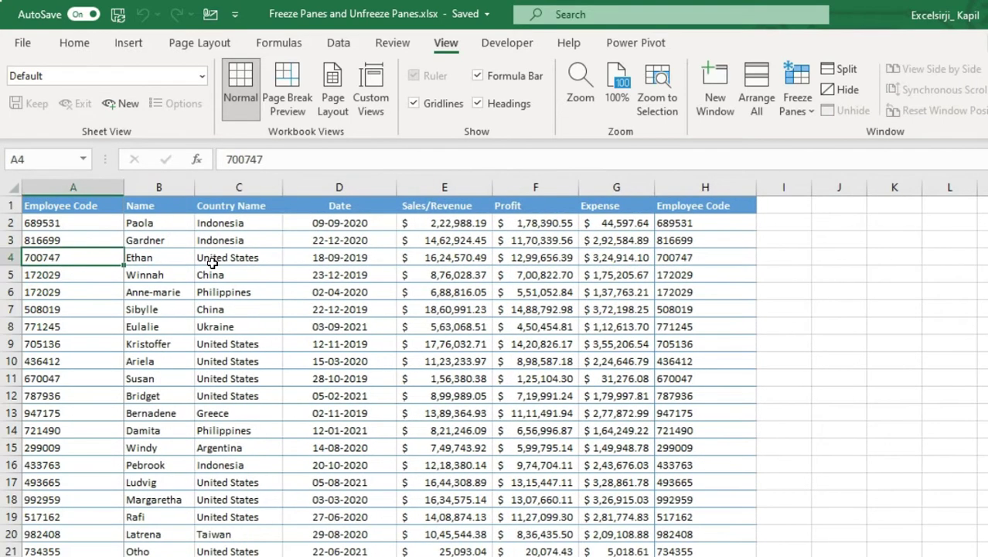
key("Right")
key("Right")
key("Right")
key("Right")
key("Right")
key("Right")
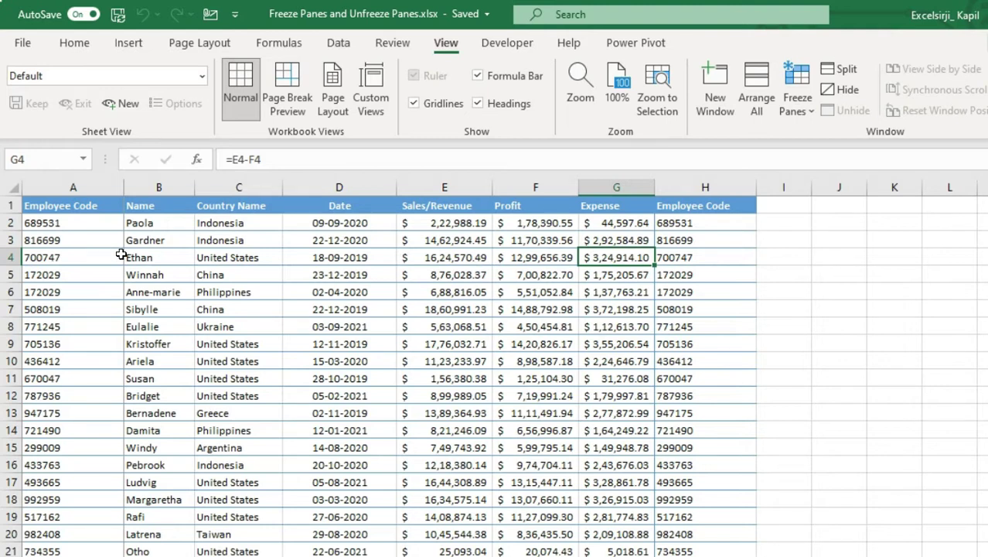
Unfreeze the first column.
left_click(795, 107)
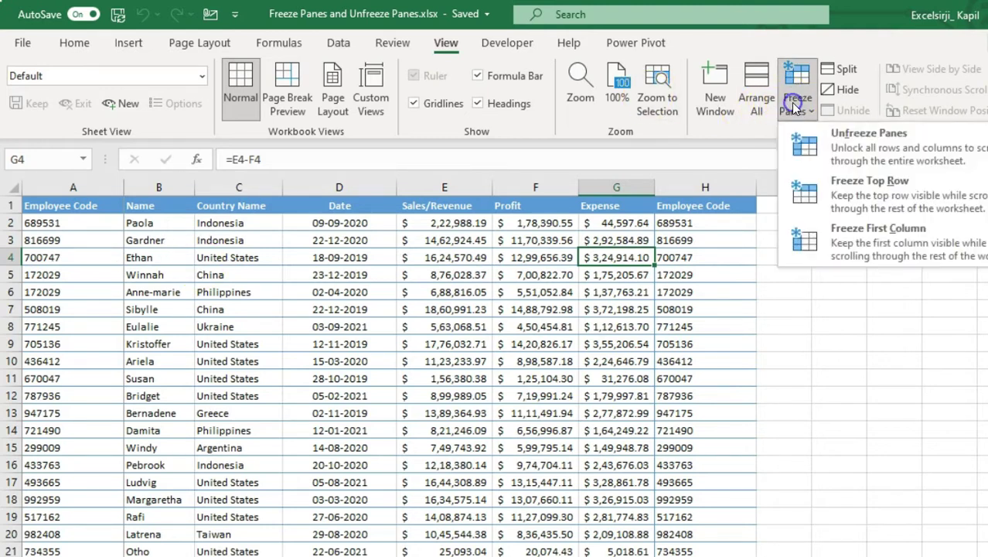
left_click(815, 147)
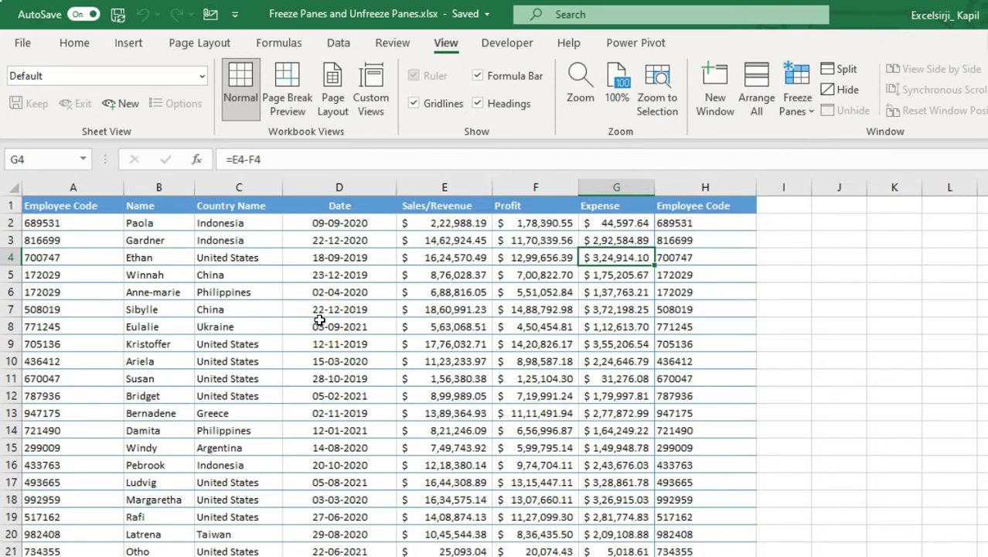
Insert six blank rows above the header row of the data table.
left_click(11, 203)
key("ctrl+shift+plus")
key("ctrl+shift+plus")
key("ctrl+shift+plus")
key("ctrl+shift+plus")
key("ctrl+shift+plus")
key("ctrl+shift+plus")
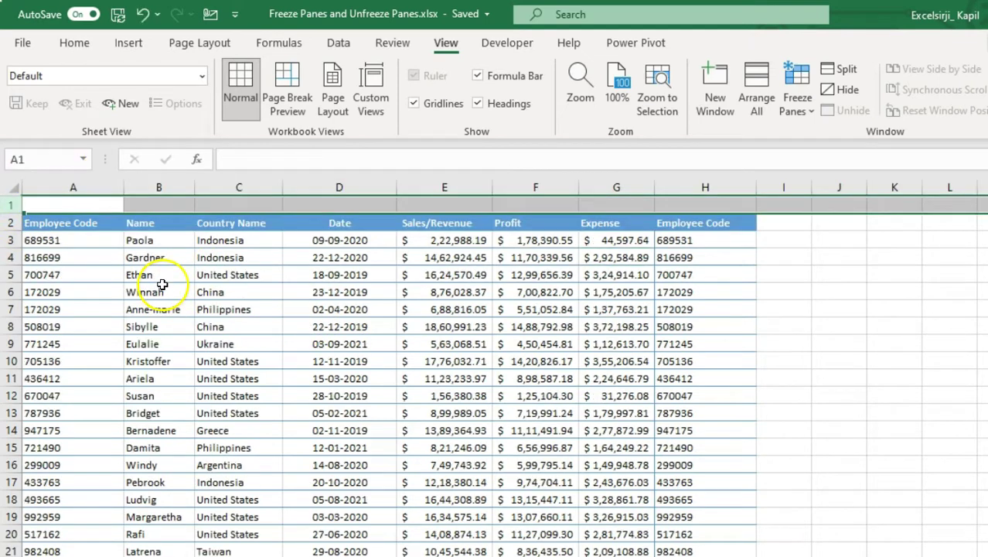
left_click(339, 344)
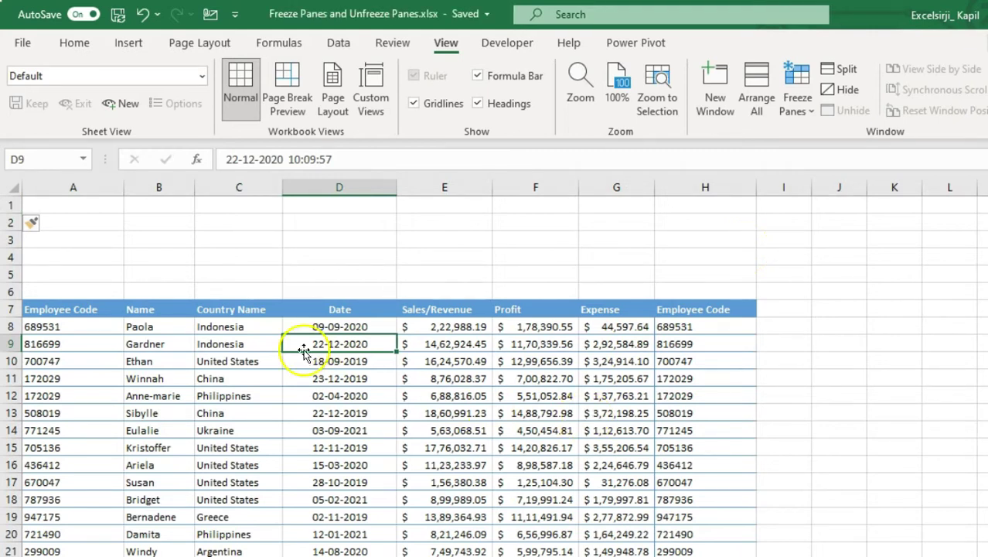
left_click_drag(75, 311, 631, 303)
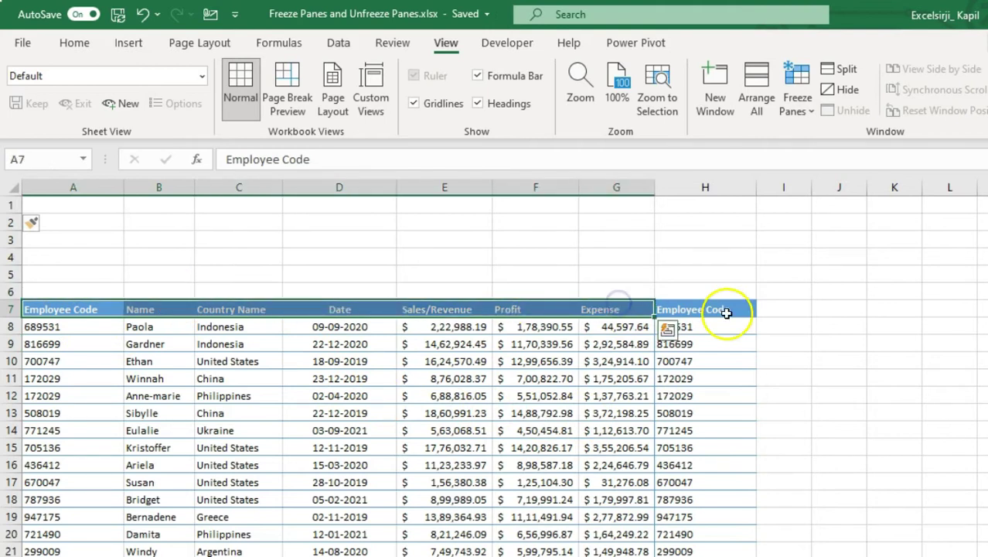
left_click(808, 99)
left_click(870, 204)
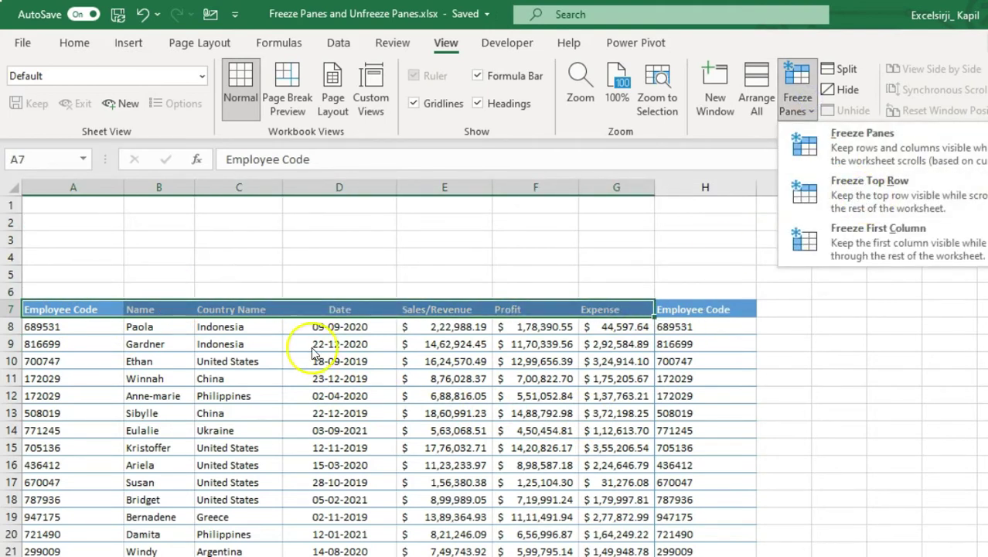
Freeze the panes above row 8 so that rows 1 to 7, including the header row, are locked.
left_click(12, 326)
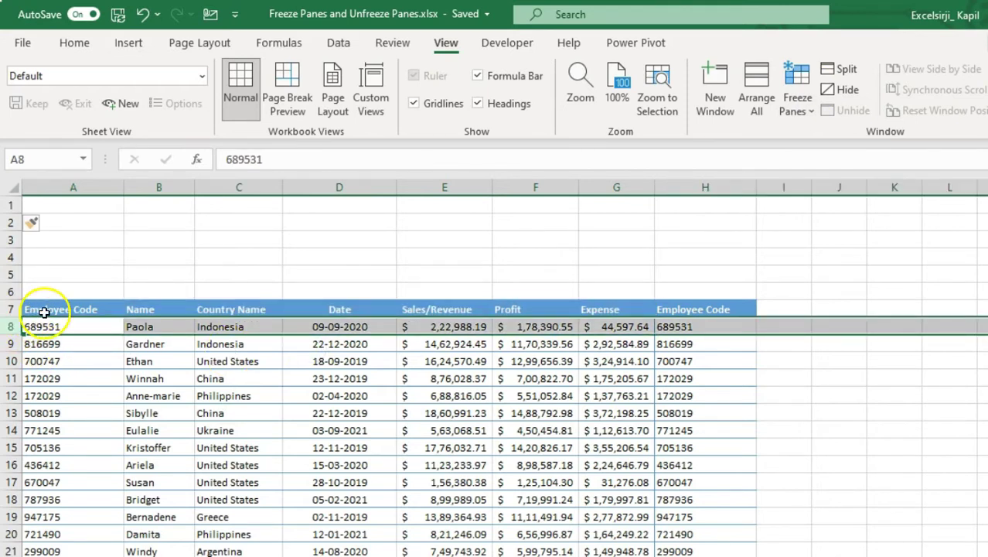
left_click(790, 109)
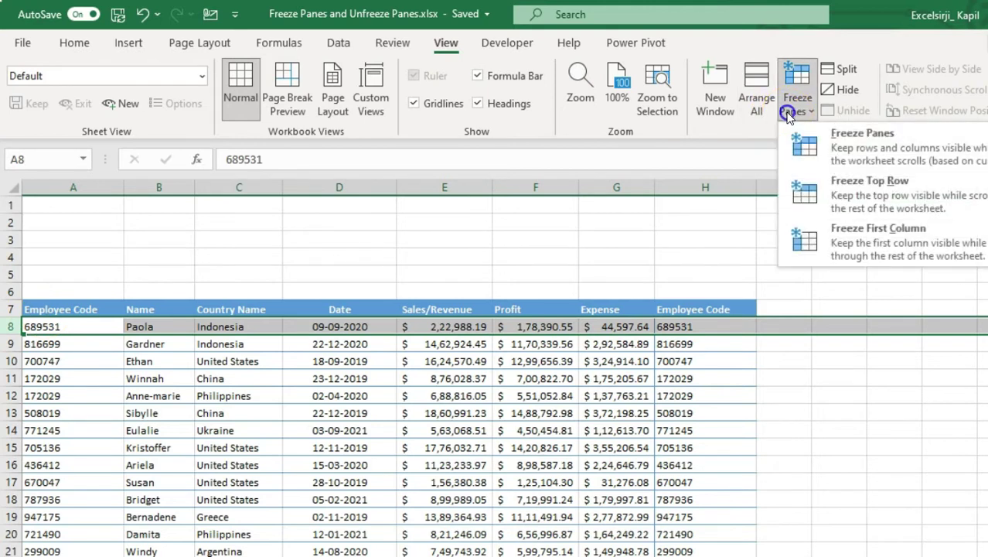
left_click(854, 147)
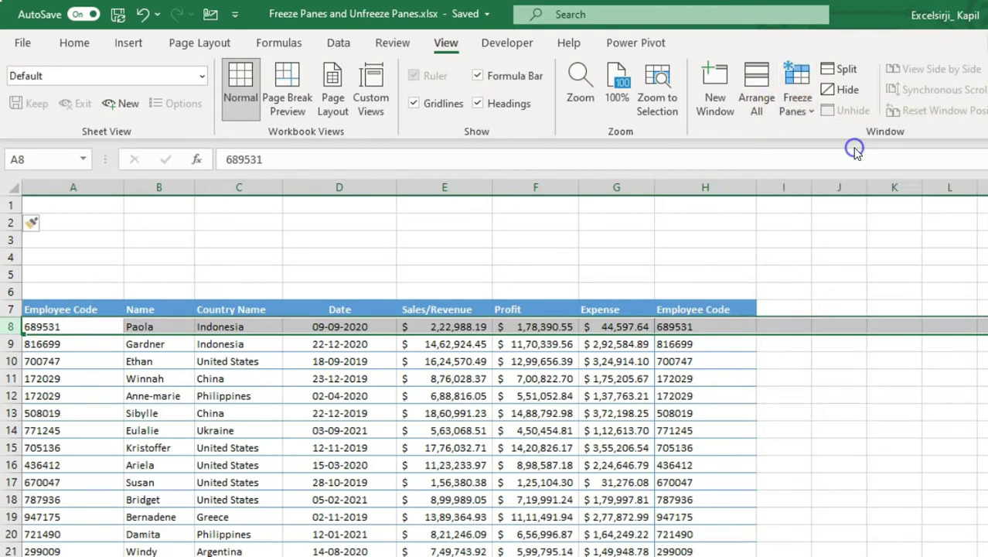
Check the frozen rows 1 to 7 while moving down the Expense column from G10 to G49.
left_click(579, 358)
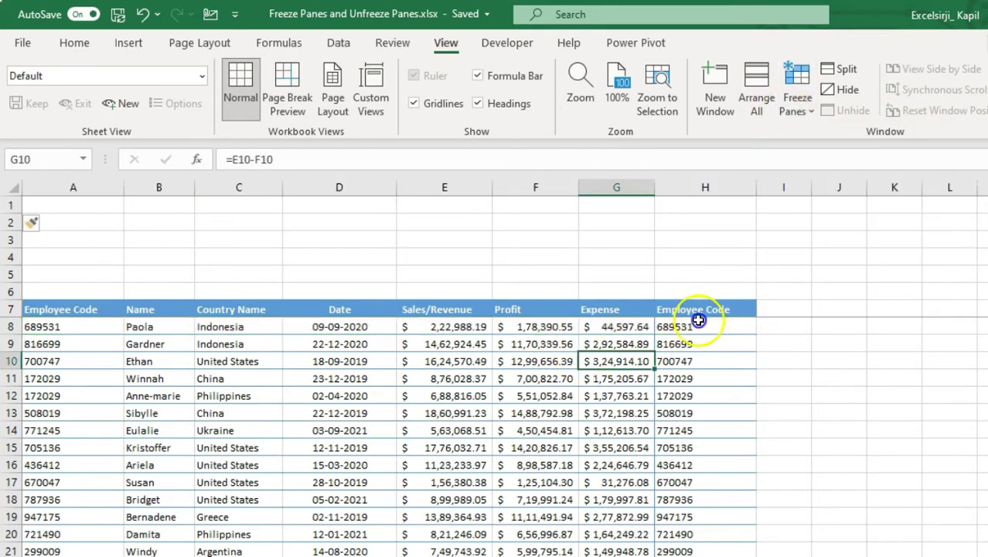
key("Down")
key("Down")
key("Down")
key("Down")
key("Down")
key("Down")
key("Down")
key("Down")
key("Down")
key("Down")
key("Down")
key("Down")
key("Down")
key("Down")
key("Down")
key("Down")
key("Down")
key("Down")
key("Down")
key("Down")
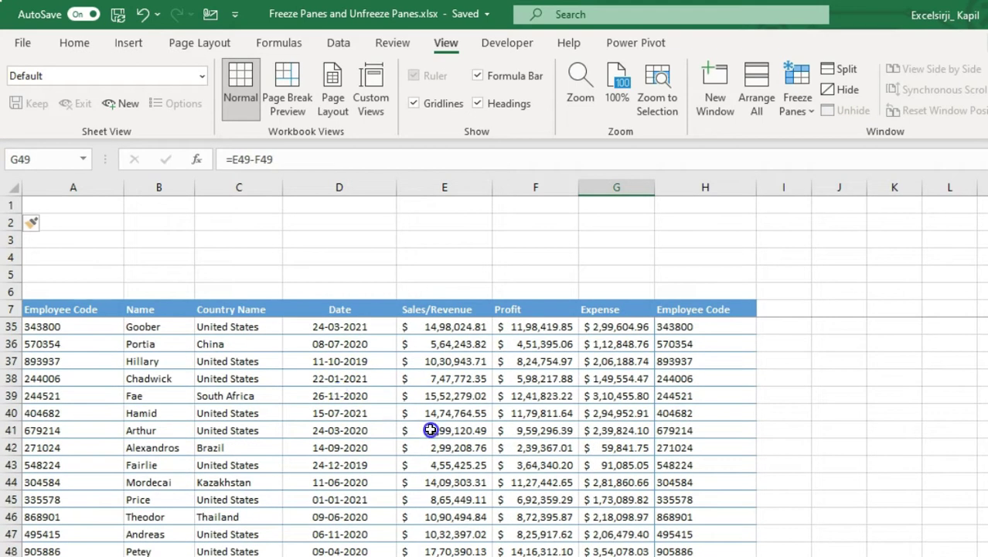
Return to the first Expense entry, then highlight row 8 and the frozen rows 1 to 7 to examine the freeze boundary.
key("ctrl+Up")
scroll(431, 430, "up", 7)
key("Down")
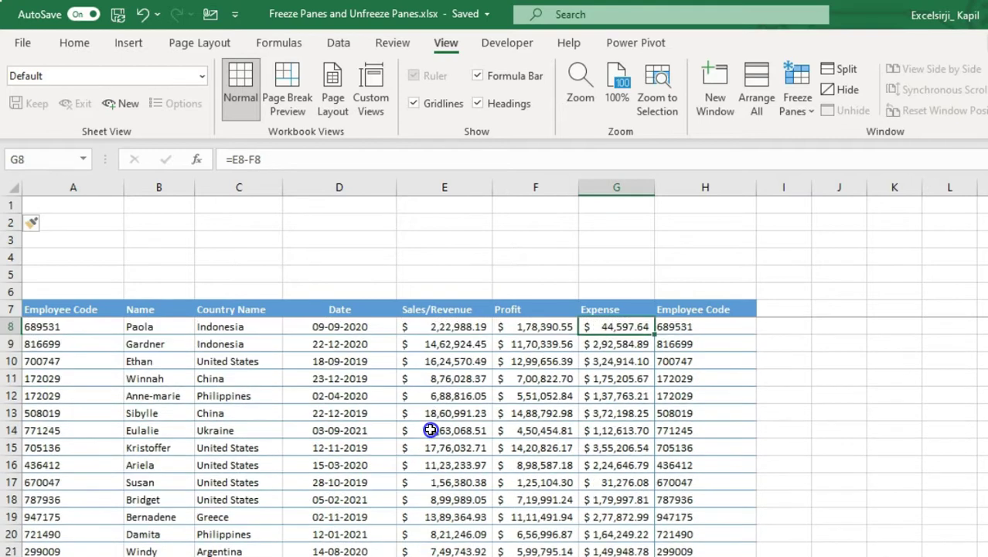
left_click(12, 325)
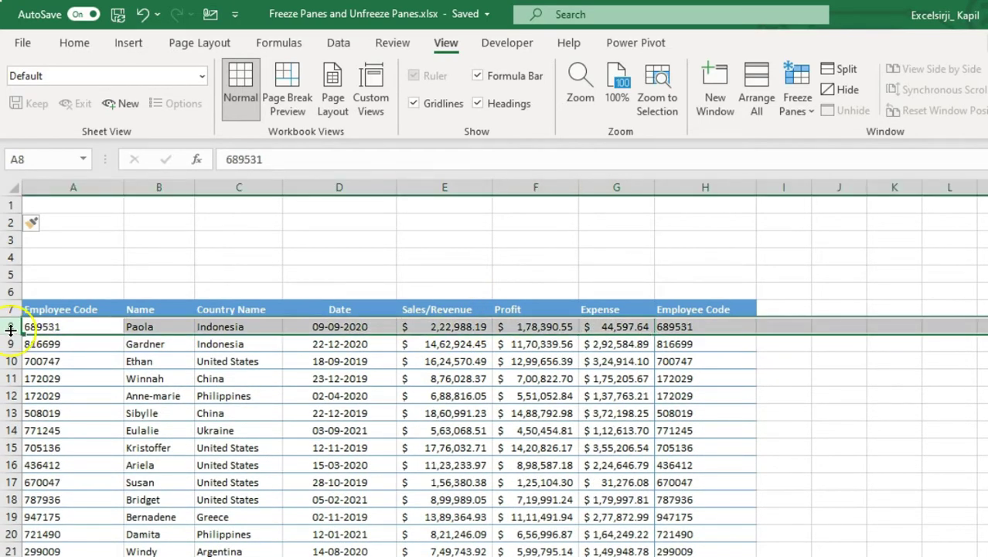
left_click_drag(11, 309, 9, 176)
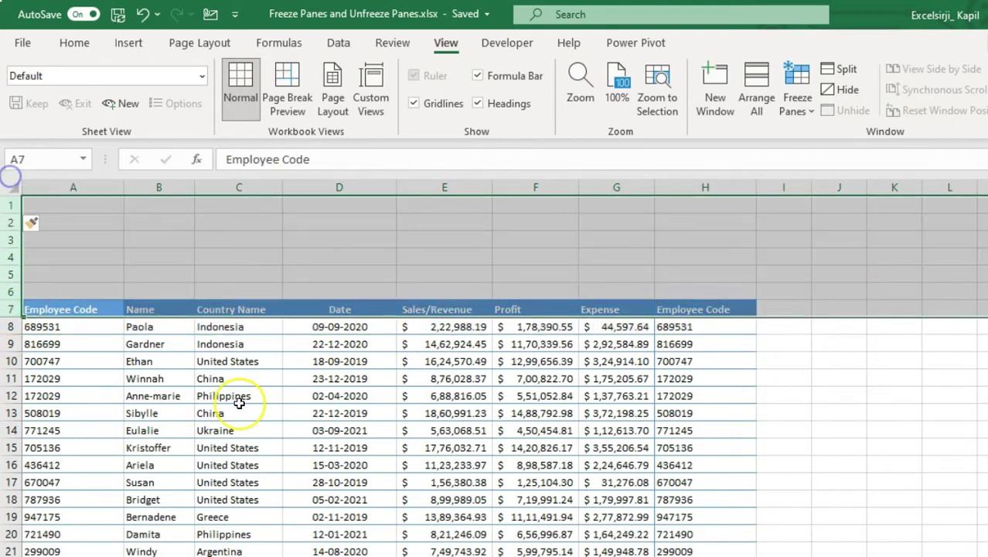
Unfreeze rows 1 to 7.
left_click(240, 406)
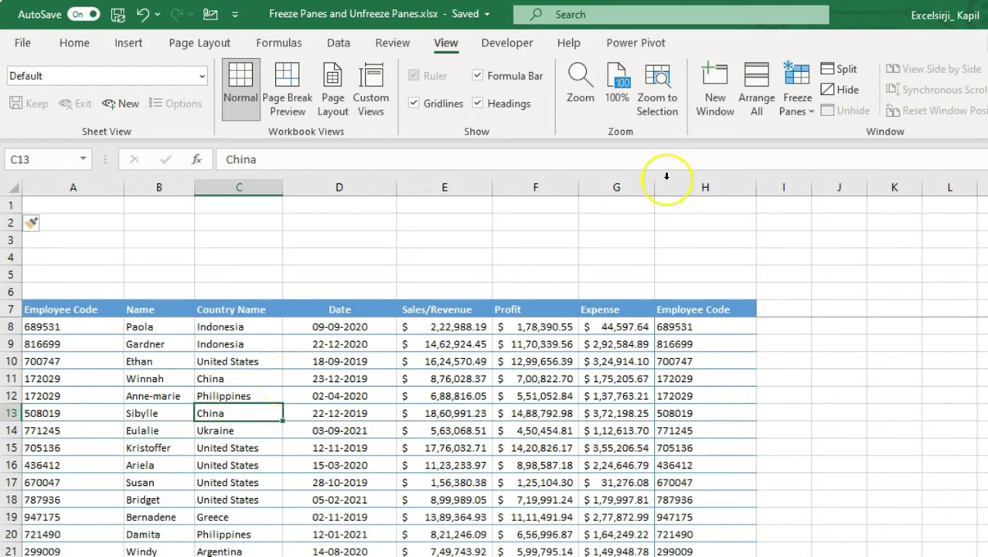
left_click(796, 109)
left_click(820, 141)
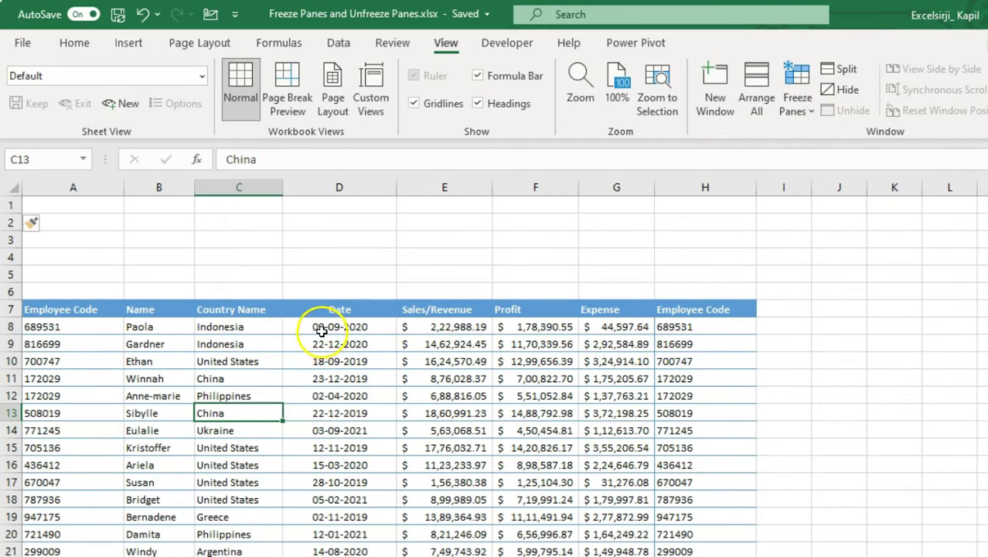
Freeze the panes at the Date column so that columns A to C are locked.
left_click(324, 188)
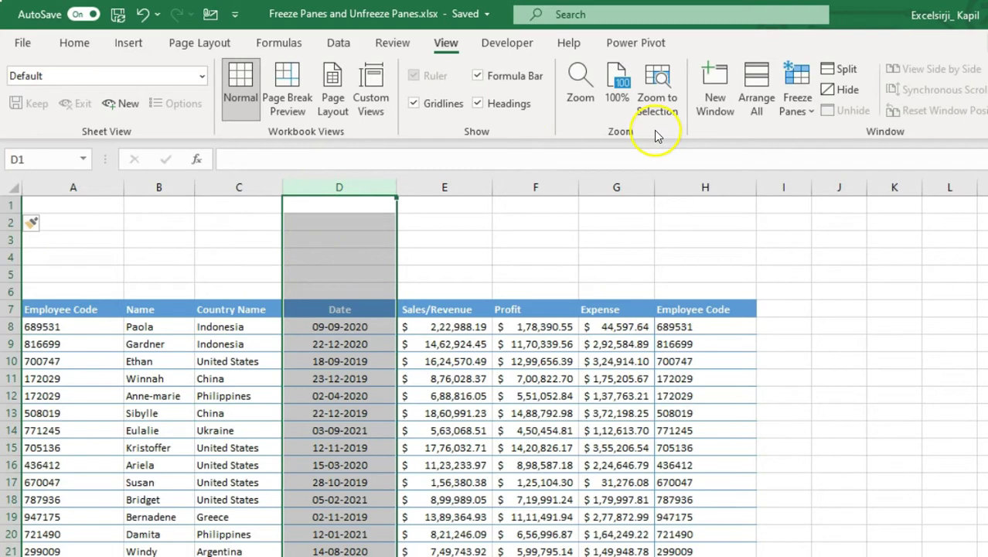
left_click(794, 107)
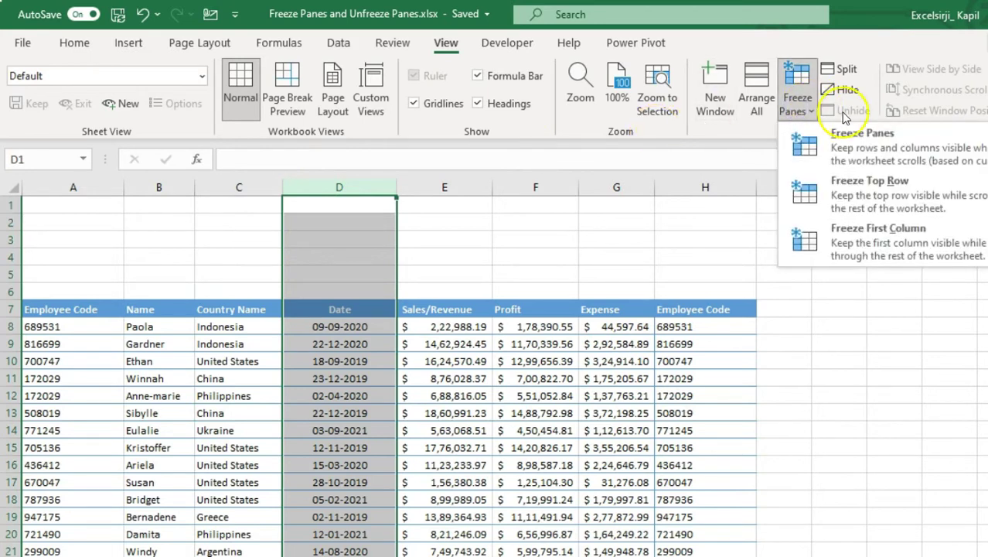
left_click(854, 133)
Check the frozen columns A to C while moving along row 14 into the empty columns and back.
left_click(415, 430)
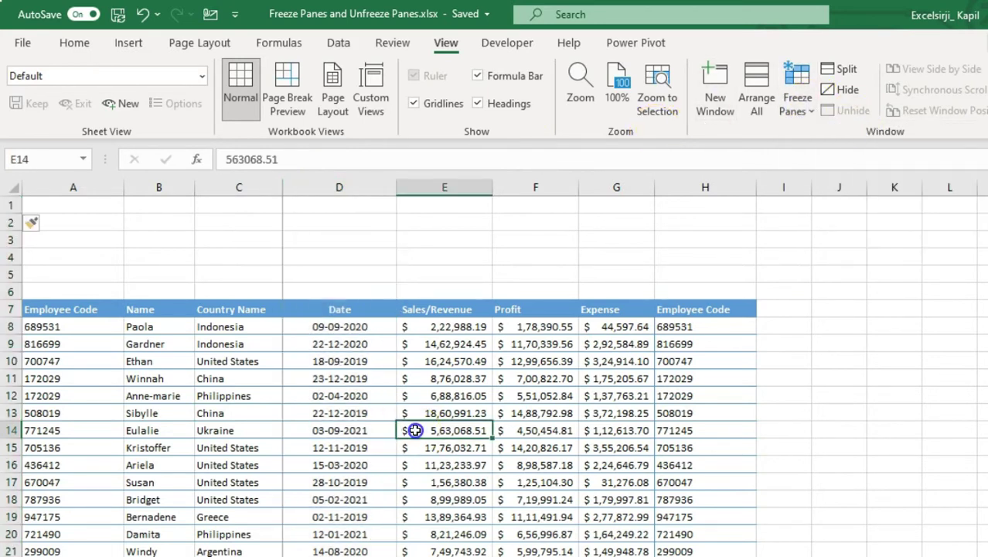
key("Left")
key("Left")
key("Right")
key("Right")
key("Right")
key("Right")
key("Right")
key("Right")
key("Right")
key("Right")
key("Right")
key("Right")
key("Right")
key("Right")
key("Right")
key("Right")
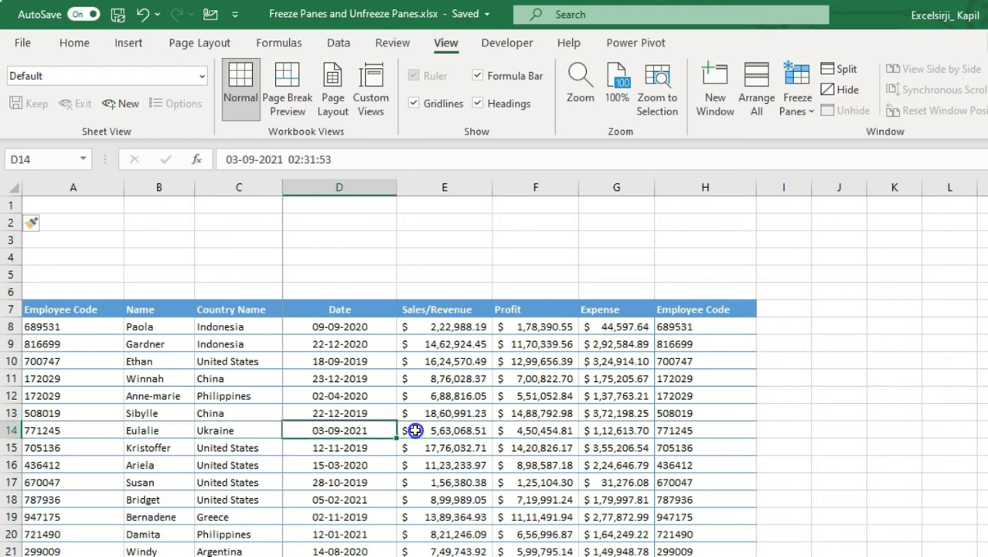
key("Left")
key("Left")
key("Left")
key("Left")
key("Left")
key("Left")
key("Left")
key("Left")
key("Left")
key("Left")
key("Left")
key("Left")
key("Left")
key("Left")
key("Left")
key("Left")
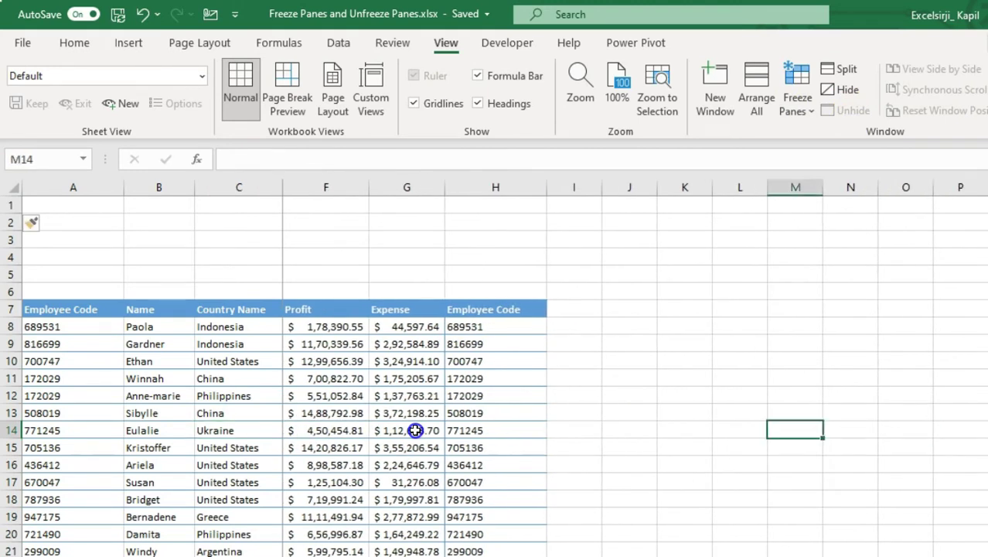
Unfreeze columns A to C.
key("Right")
key("Right")
key("Right")
left_click(797, 96)
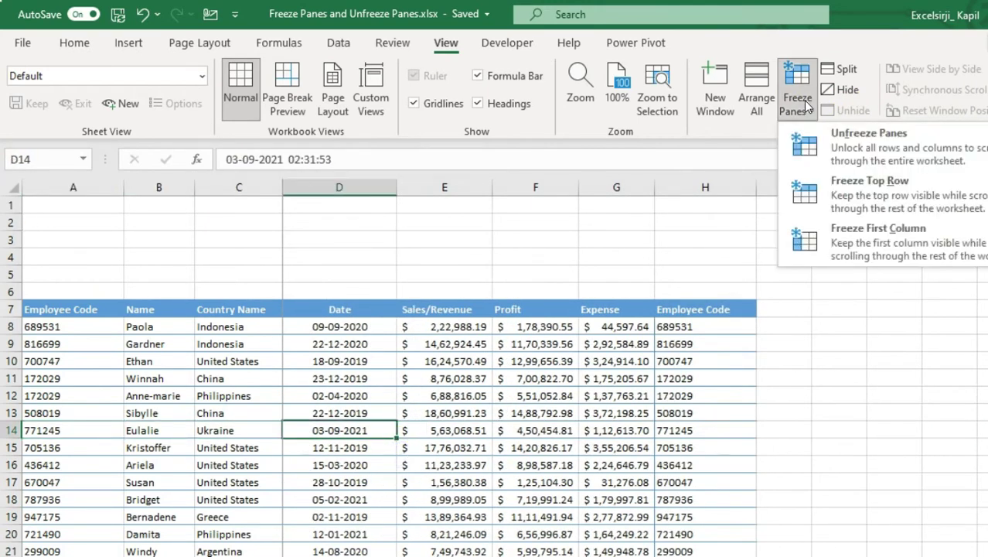
left_click(828, 138)
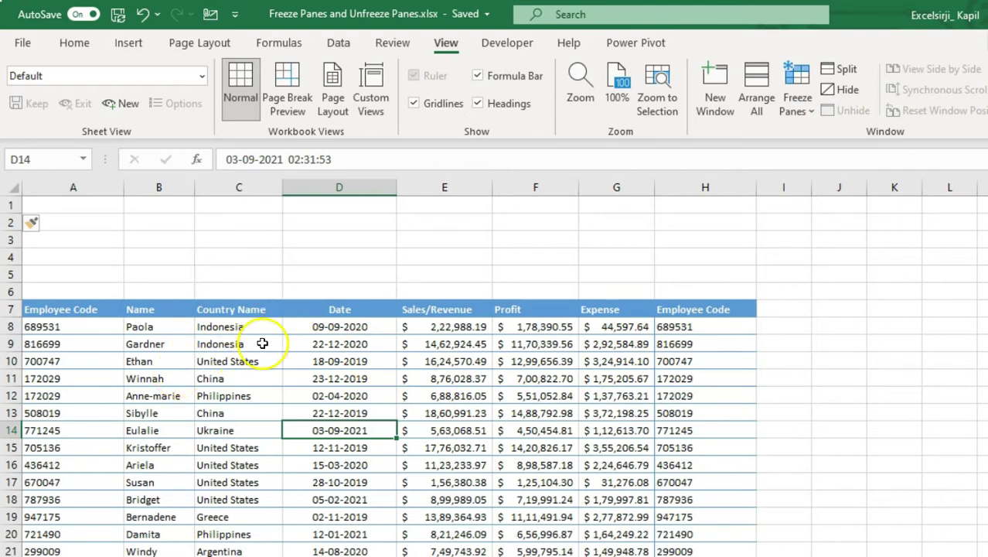
Freeze the panes at cell D8 so that rows 1 to 7 and columns A to C are locked together.
left_click(324, 326)
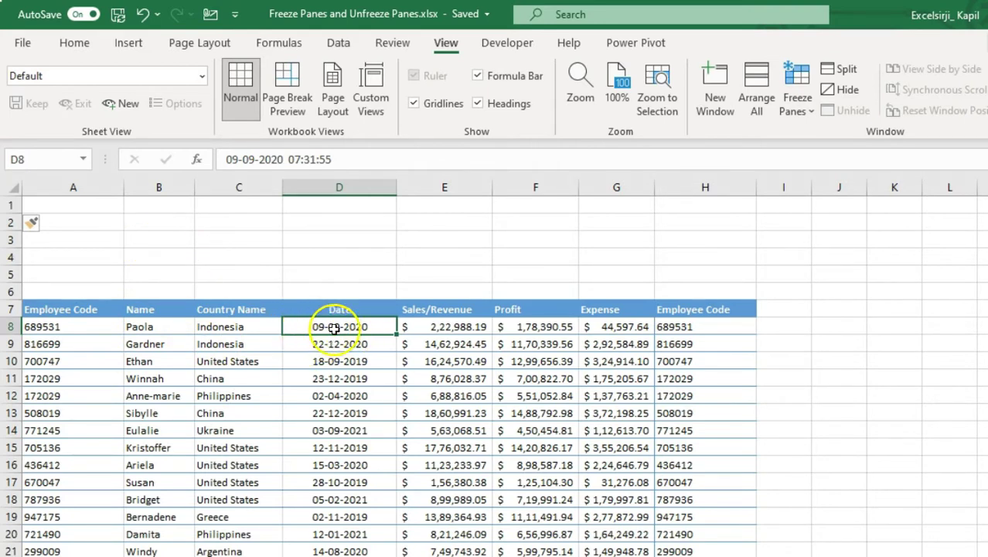
left_click(804, 113)
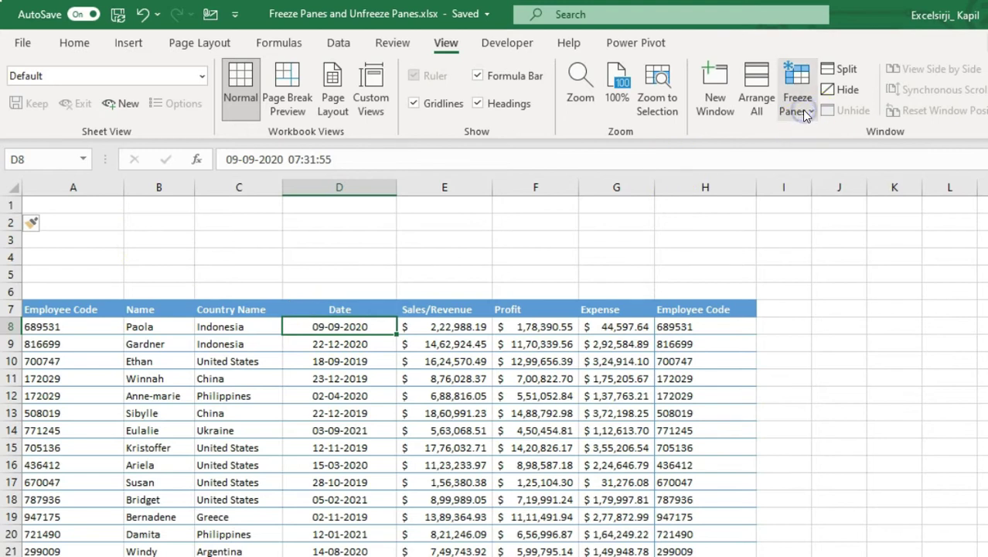
left_click(819, 132)
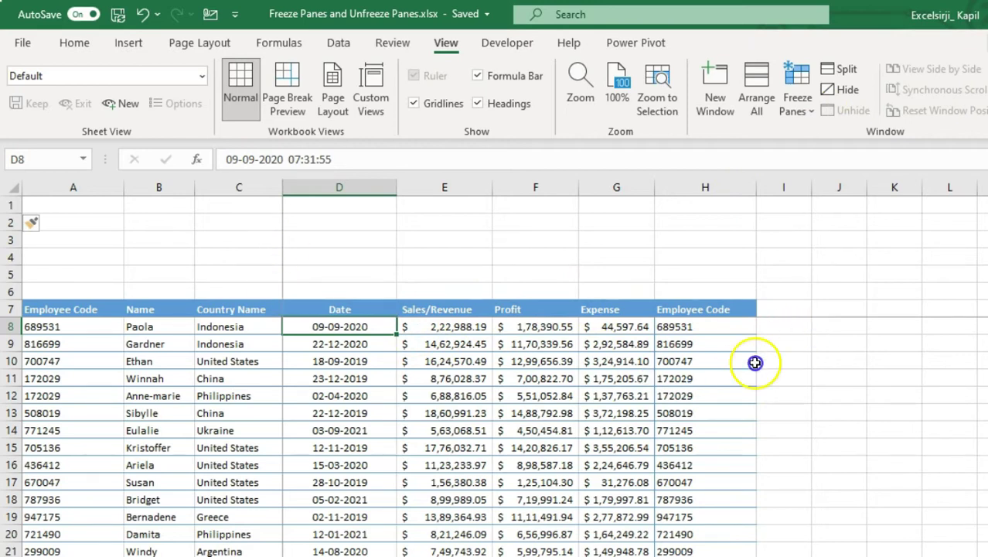
Check the frozen columns A to C while moving along row 8 past the end of the table.
key("Right")
key("Right")
key("Right")
key("Right")
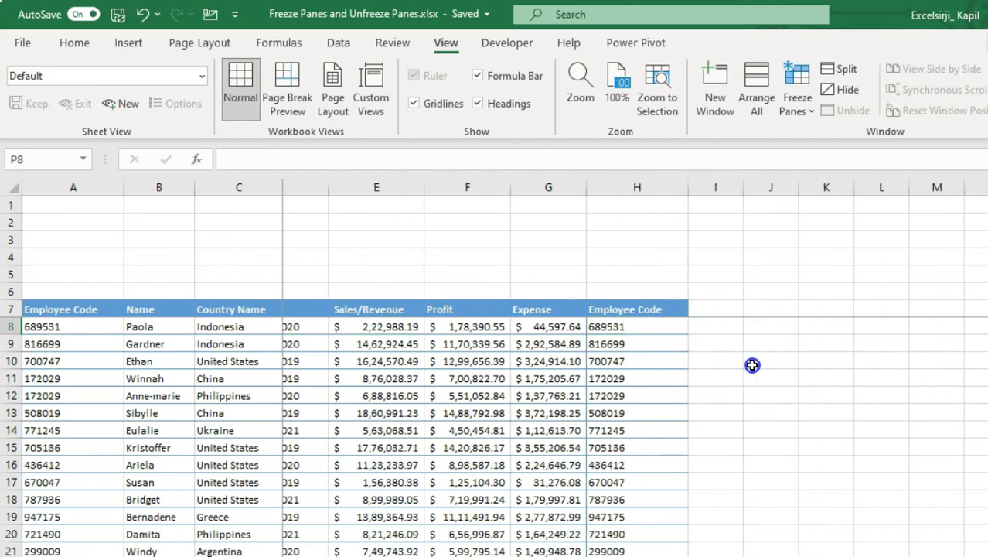
key("Home")
Check the frozen rows 1 to 7 while moving down column I to row 51 and back to the upper rows.
key("Down")
key("Down")
key("Down")
key("Down")
key("Down")
key("Down")
key("Down")
key("Down")
key("Down")
key("Down")
key("Down")
key("Down")
key("Down")
key("Down")
key("Down")
key("Down")
key("Down")
key("Down")
key("Down")
key("Down")
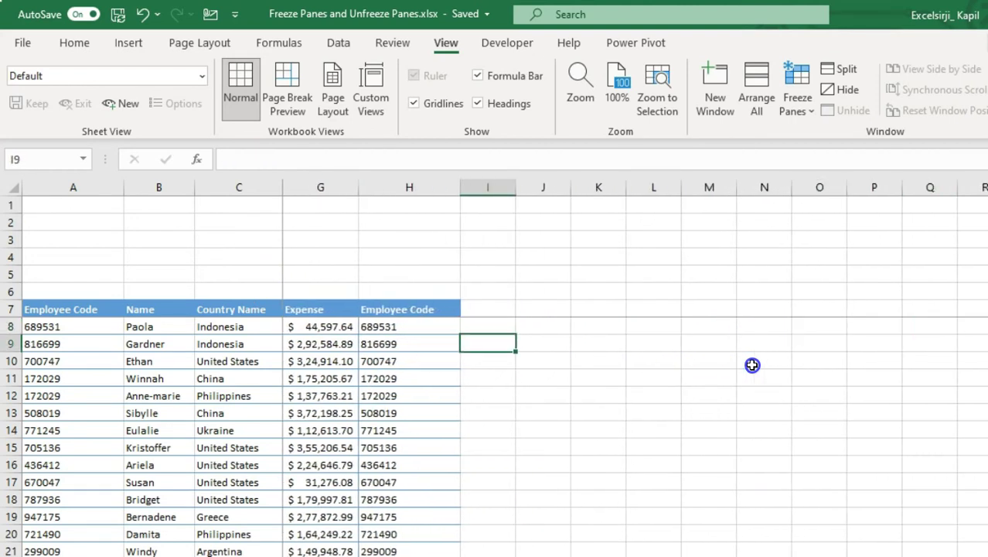
key("Down")
key("Down")
key("Down")
key("Down")
key("Down")
key("Down")
key("Down")
key("Down")
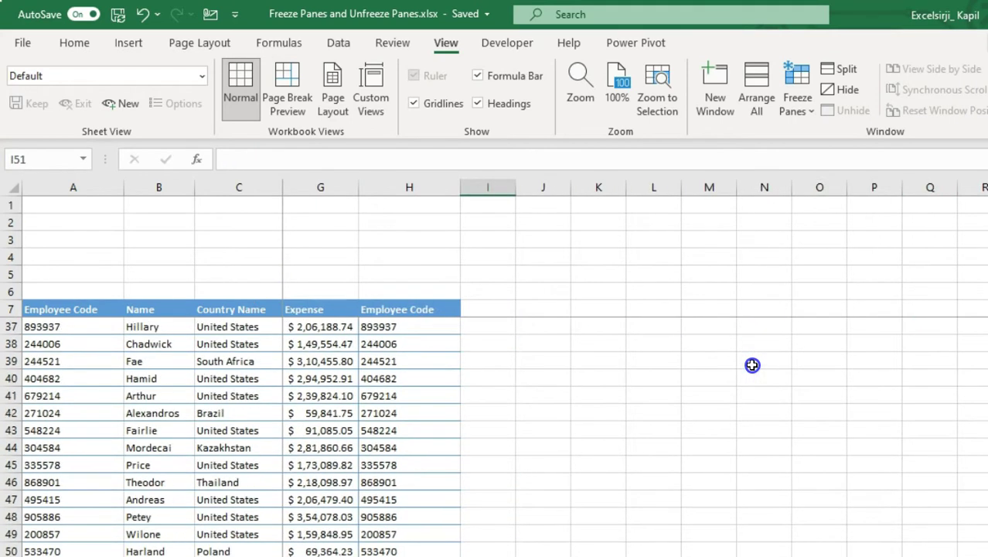
key("Up")
key("ctrl+Up")
key("Down")
key("Down")
key("Down")
key("Down")
key("Down")
key("Down")
key("Down")
key("Down")
key("Down")
key("Down")
key("Down")
key("Down")
key("Down")
key("Down")
key("Down")
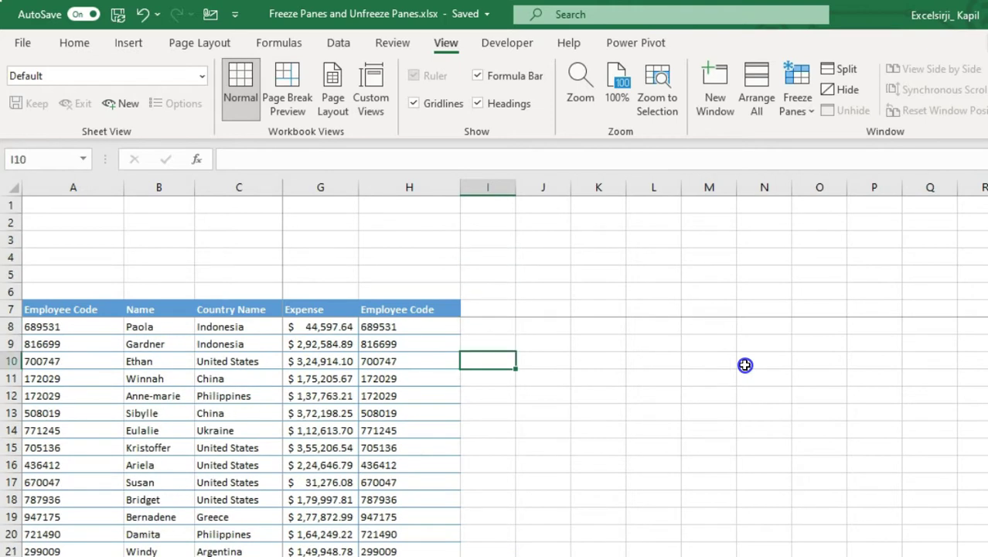
Move along row 16 to column A and across to column H, then select the freeze cell D8.
key("Left")
key("Left")
key("Left")
key("Left")
key("Left")
key("Left")
key("Left")
key("Left")
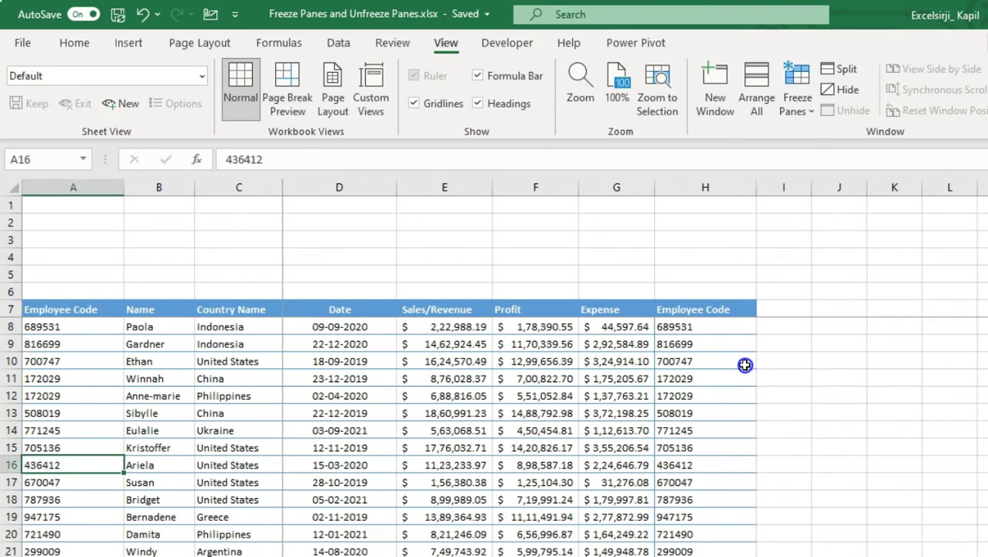
key("Right")
key("ctrl+Right")
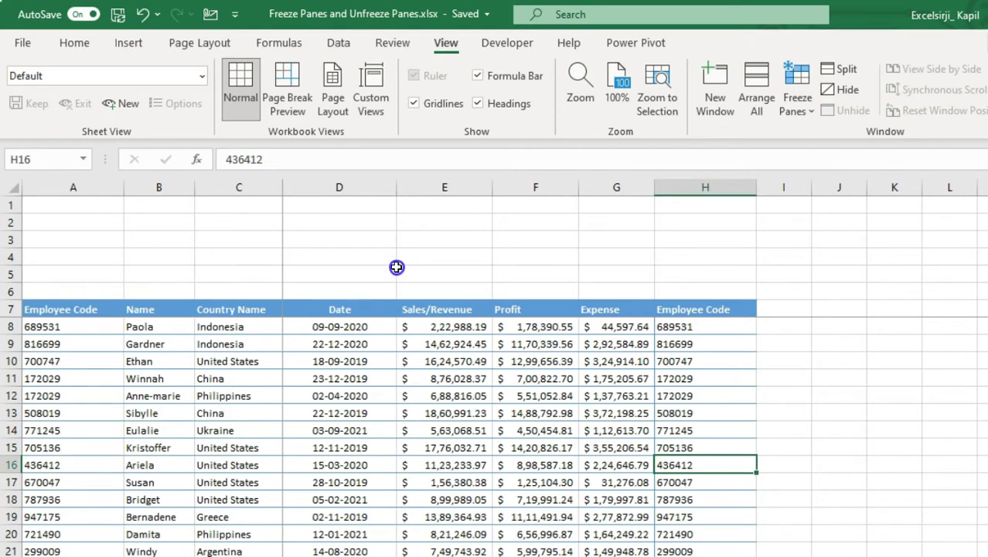
left_click(329, 328)
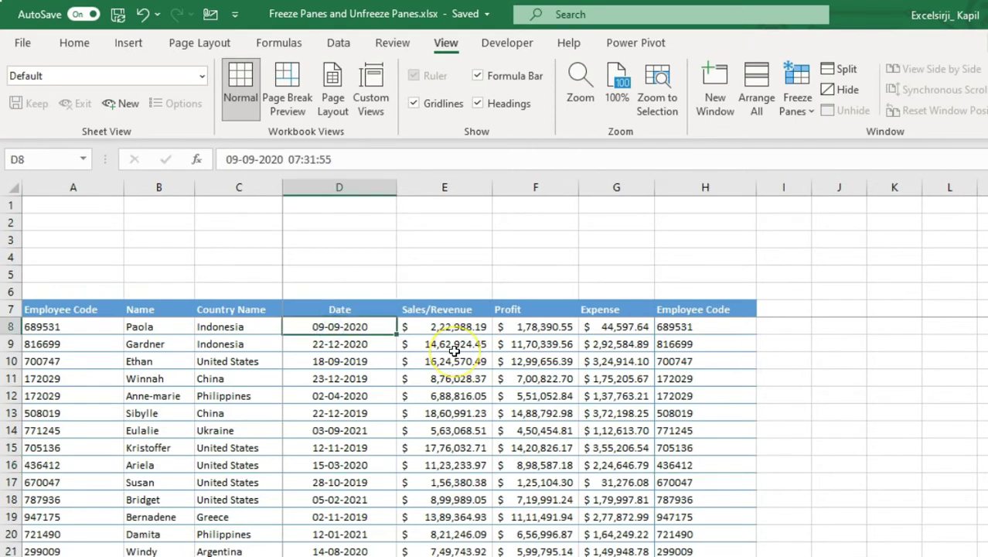
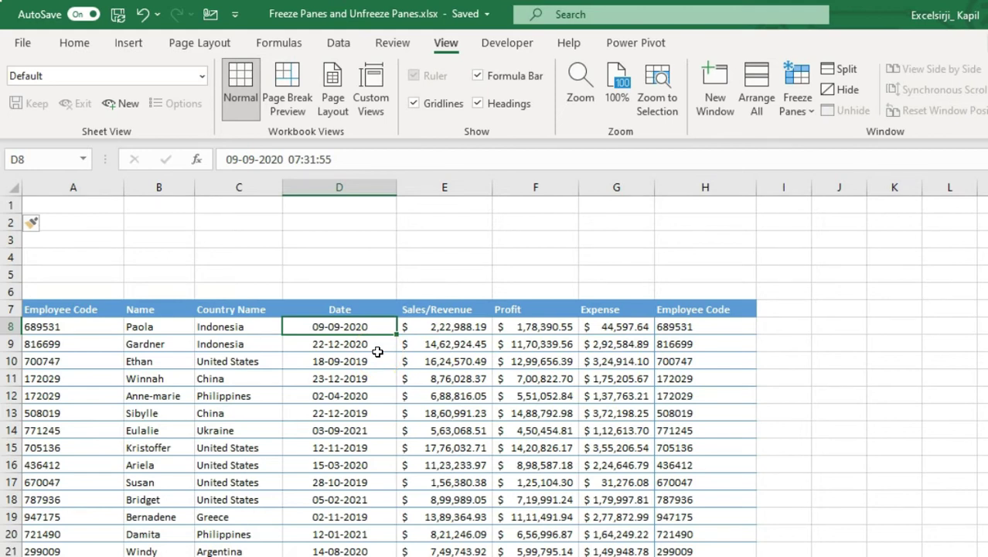
Split the worksheet window vertically between the Country Name and Date columns.
left_click(340, 188)
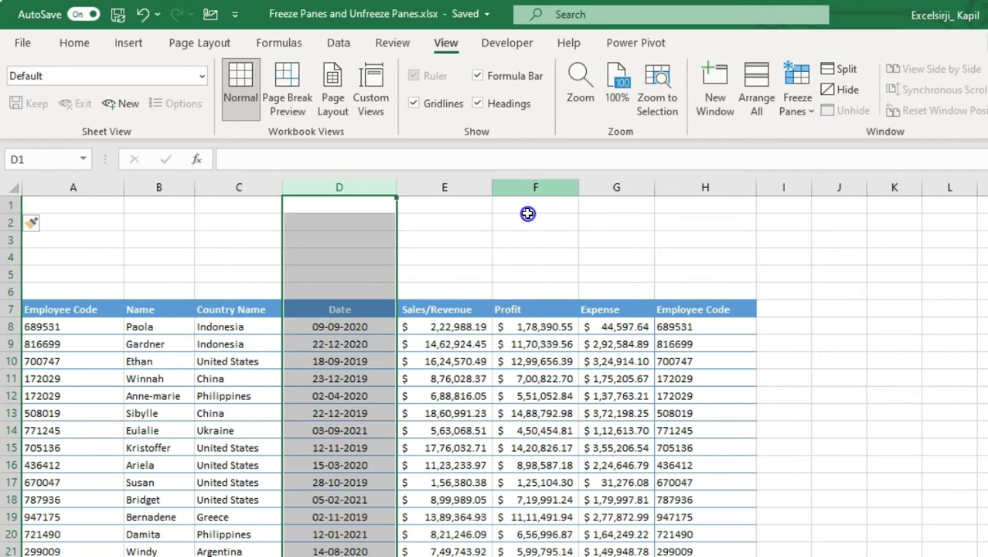
left_click(846, 71)
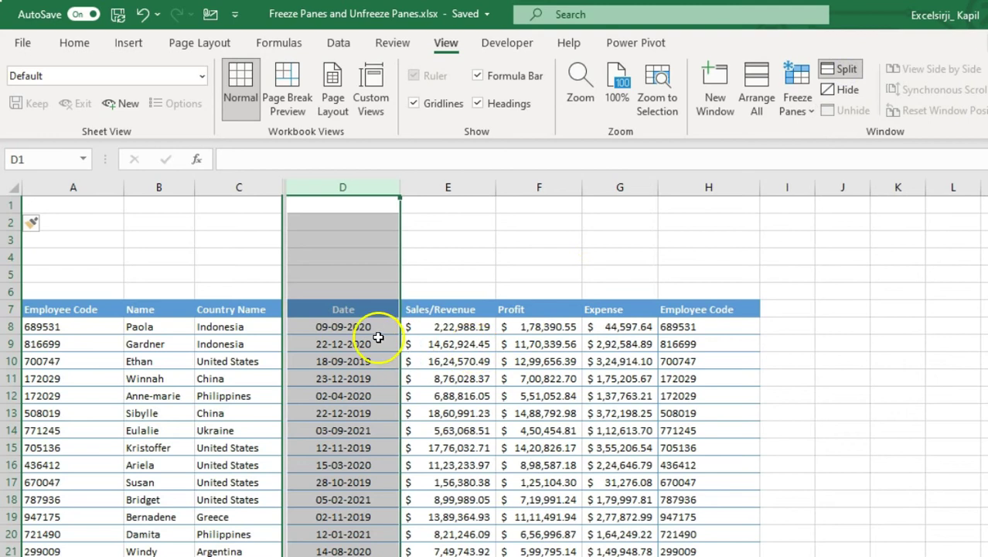
left_click_drag(380, 344, 377, 329)
Examine how the split panes scroll while moving from the Sales/Revenue column along row 9 past the end of the table.
left_click(437, 352)
key("Right")
key("Right")
key("Right")
key("Right")
key("Right")
key("Right")
key("Right")
key("Right")
key("Right")
key("Right")
key("Right")
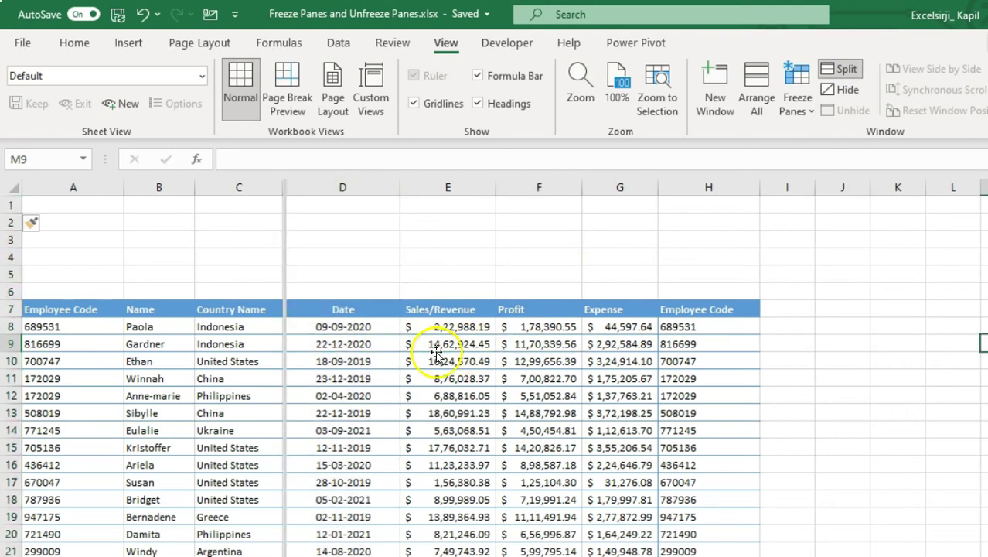
left_click(437, 351)
key("Right")
key("Right")
key("Right")
key("Right")
key("Right")
key("Right")
key("Right")
key("Right")
key("Right")
key("Right")
key("Right")
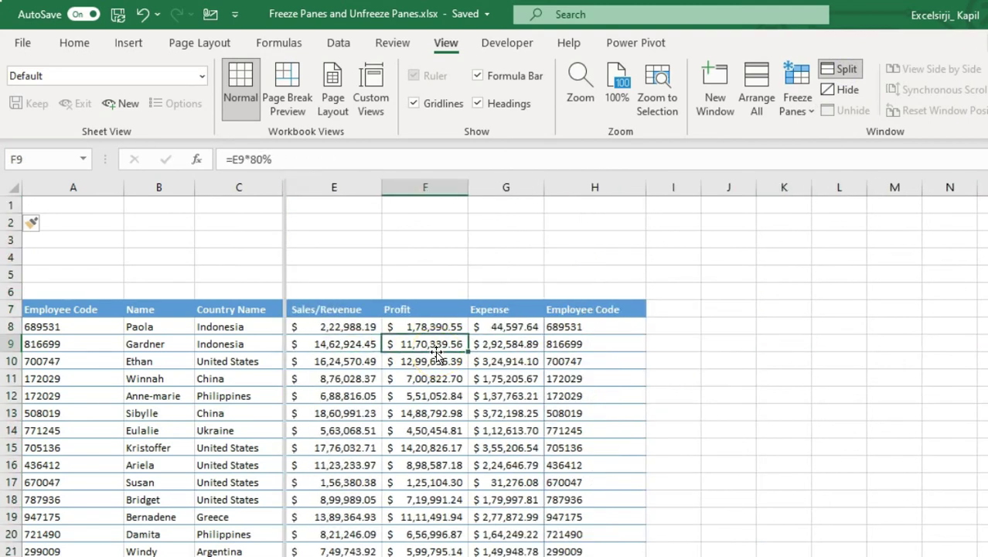
Examine the split panes while moving back along row 9 to the Employee Code in cell A9.
key("Left")
key("Left")
key("Left")
key("Left")
key("Left")
key("Left")
key("Left")
key("Left")
key("Left")
key("Left")
key("Left")
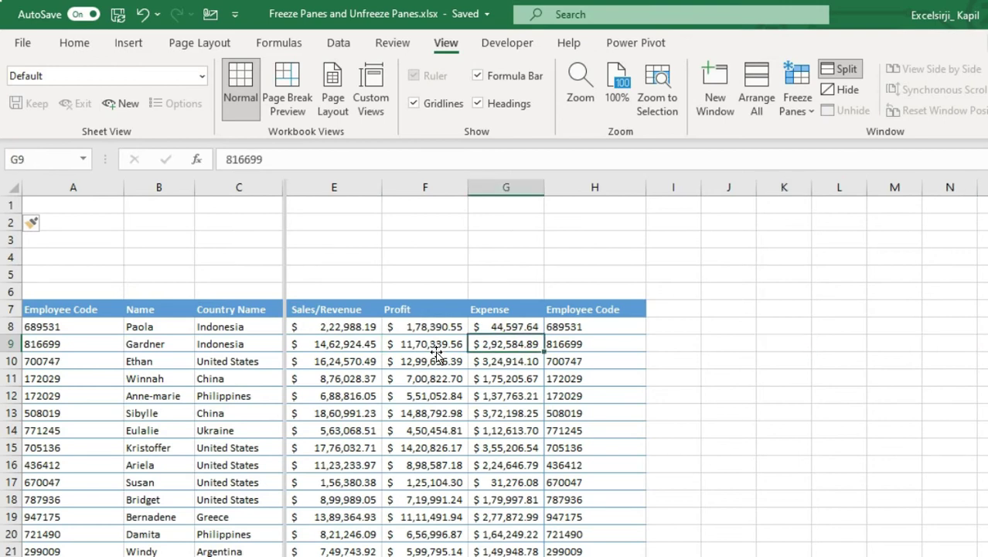
key("Left")
key("Left")
key("Left")
key("Left")
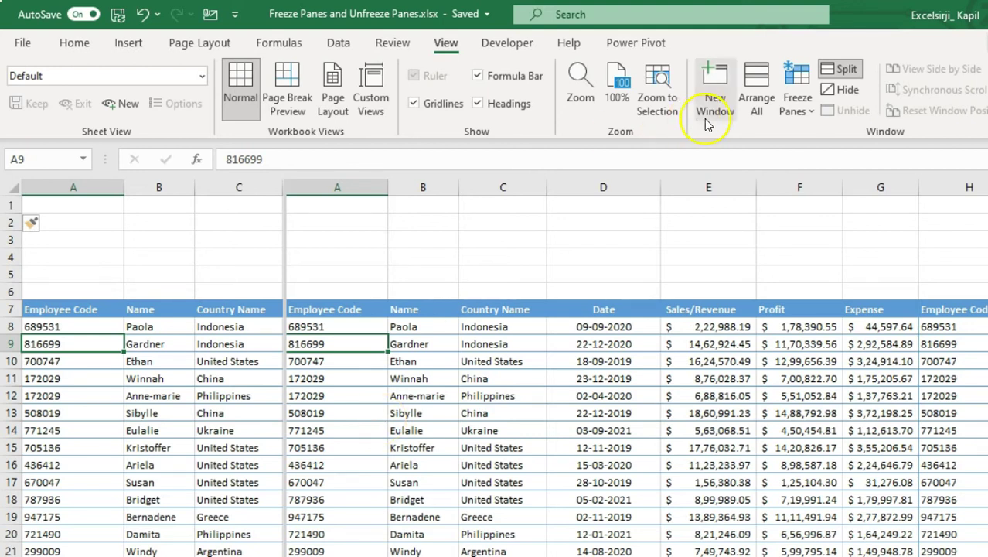
Replace the vertical split with a four-pane split at cell D8.
left_click(841, 68)
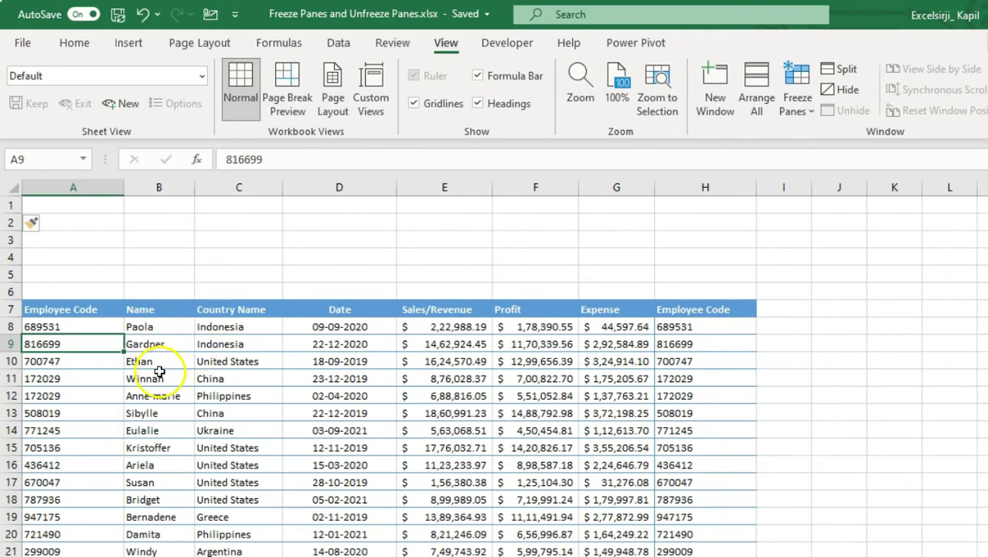
left_click(331, 327)
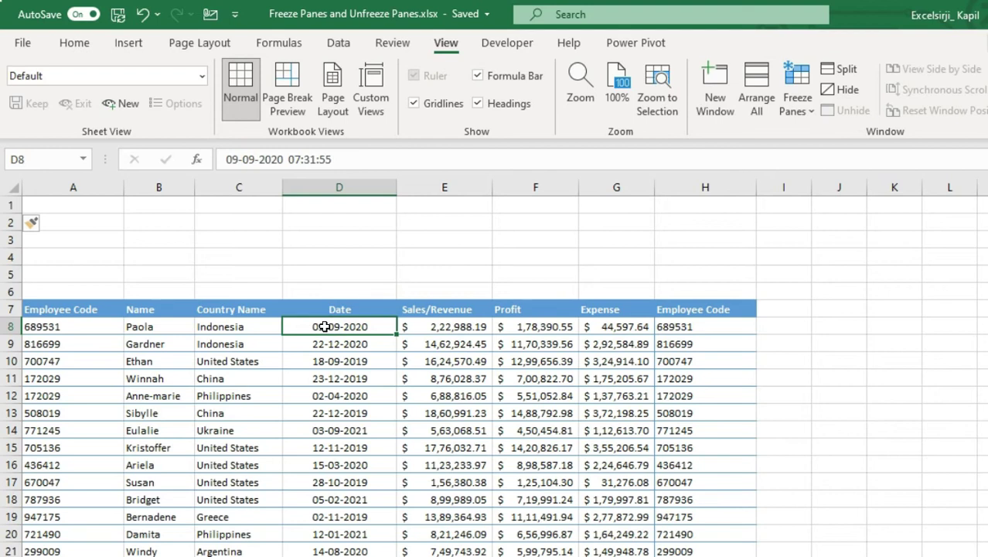
left_click(842, 71)
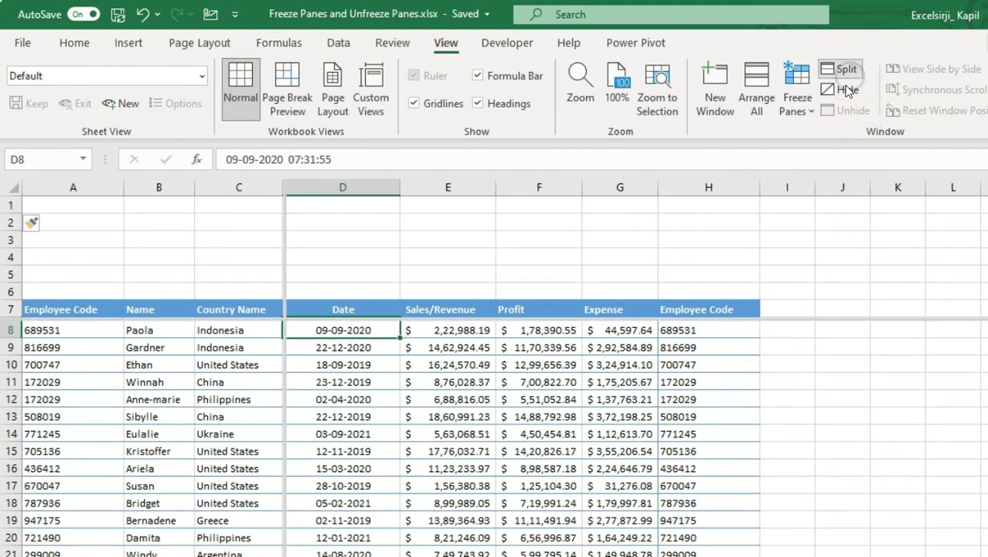
Examine how the four split panes scroll while moving up the Date column from D8 to cell D1.
key("Up")
key("Up")
key("Up")
key("Up")
key("Up")
key("Up")
key("Up")
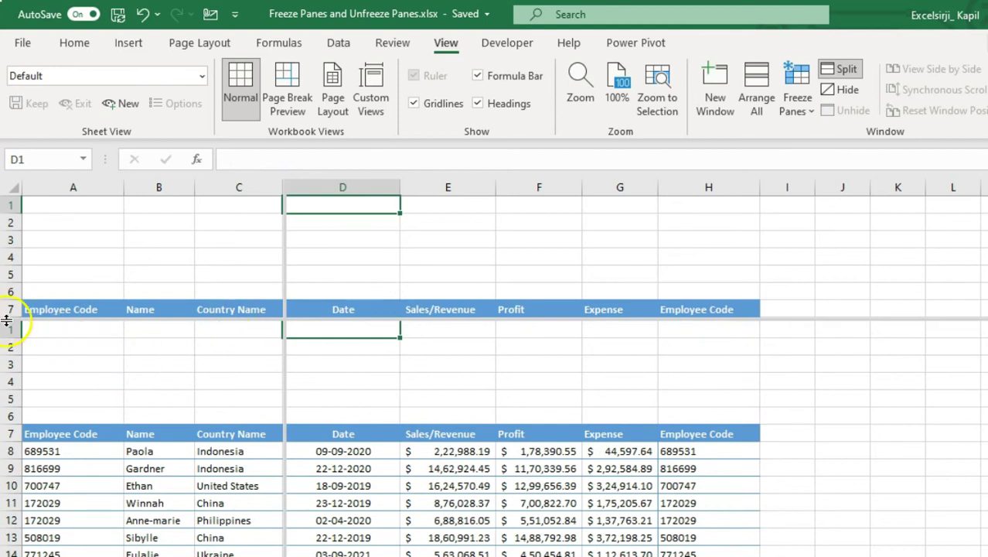
Examine the panes below the horizontal split while moving down the Date column to cell D60.
left_click_drag(6, 328, 6, 433)
left_click(372, 502)
key("Down")
key("Down")
key("Down")
key("Down")
key("Down")
key("Down")
key("Down")
key("Down")
key("Down")
key("Down")
key("Down")
key("Down")
key("Down")
key("Down")
key("Down")
key("Down")
key("Down")
key("Down")
key("Down")
key("Down")
key("Down")
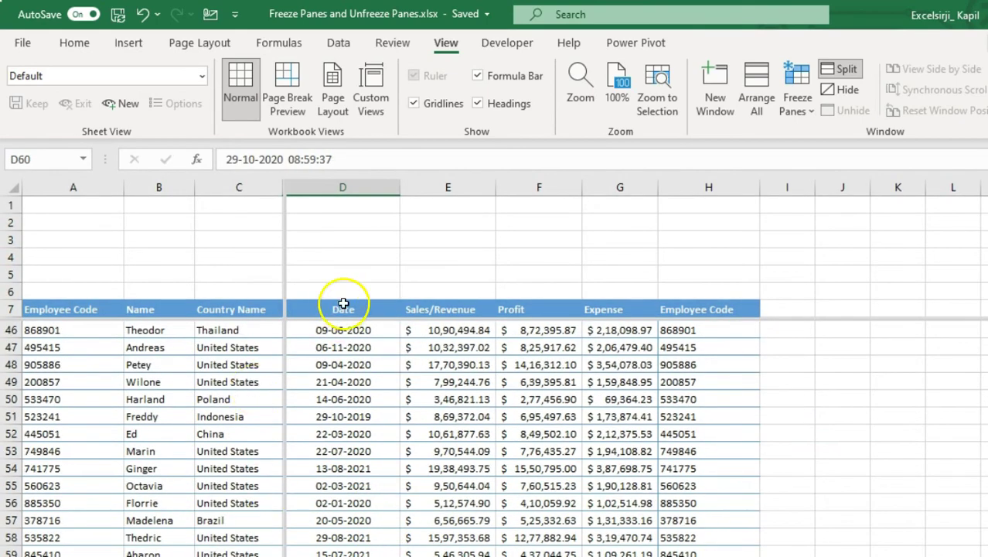
Examine the panes across the vertical split by moving along row 60 to cell A60, and select the country in cell C50.
key("Left")
key("Left")
key("Left")
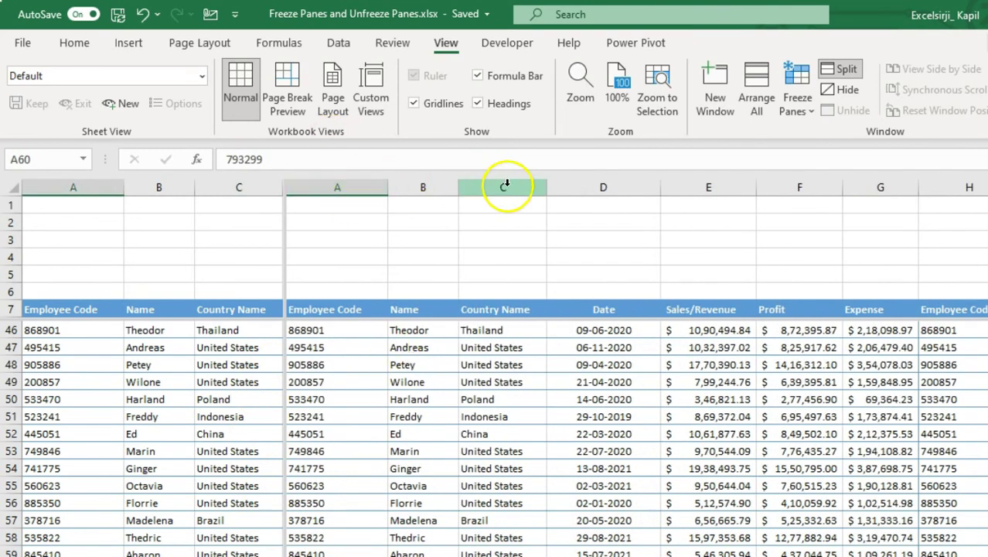
left_click(481, 401)
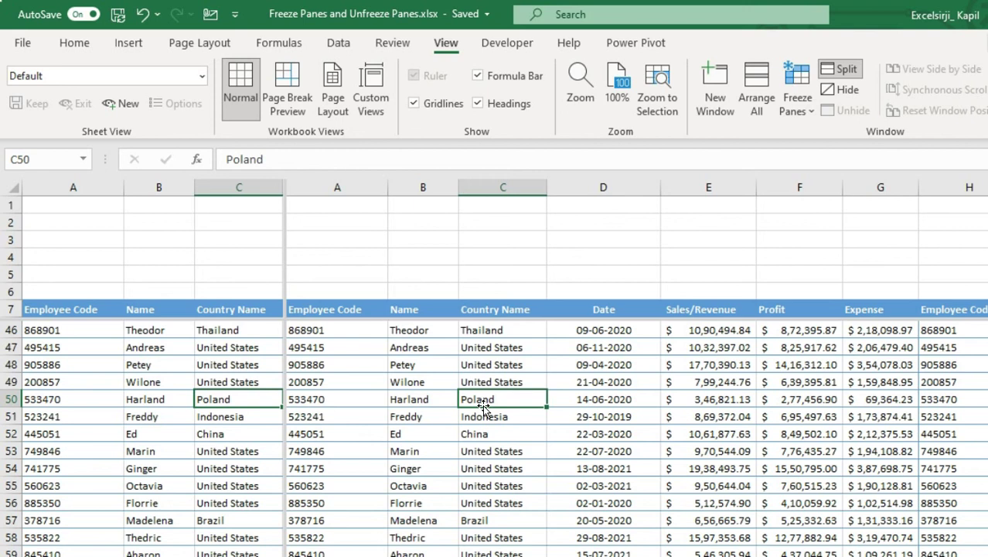
left_click(472, 407)
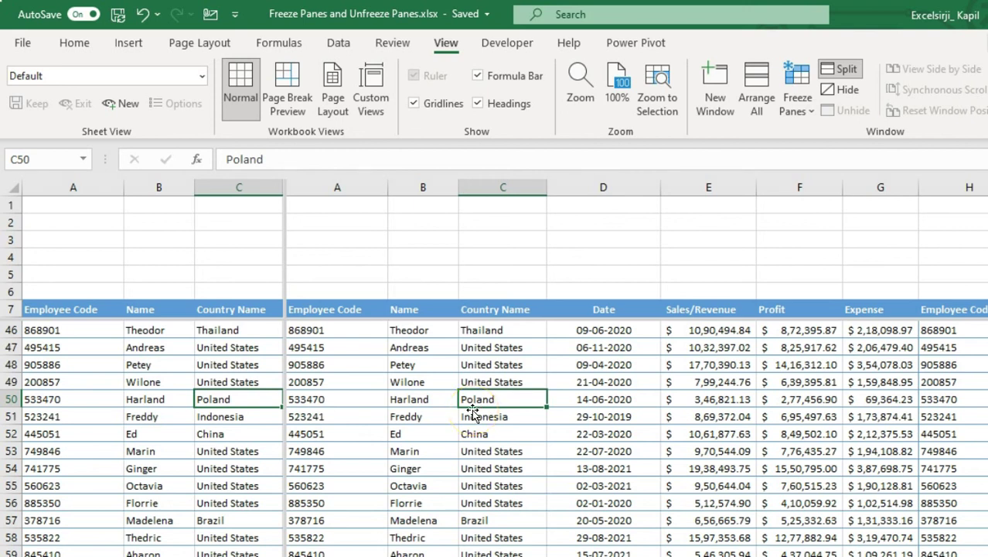